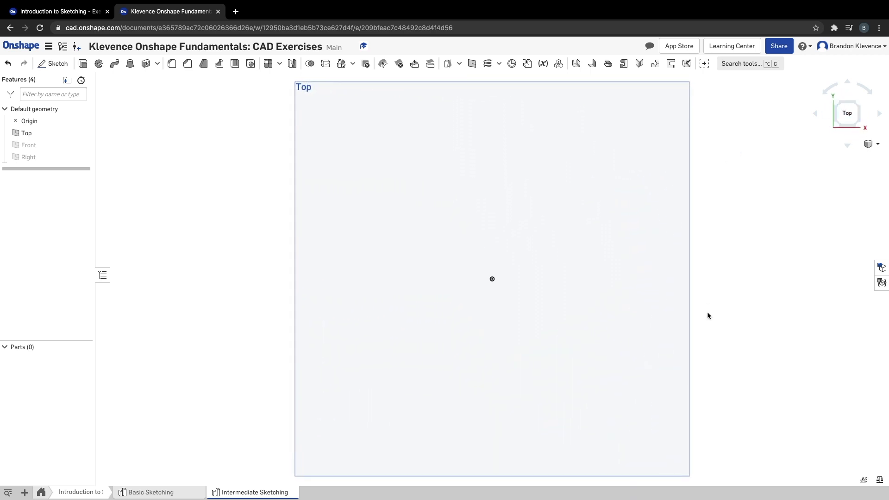
- Start a sketch on the Top plane and draw a vertical construction line about 71 mm long upward from the origin
{"action": "left_click", "coordinate": [42, 71]}
{"action": "left_click", "coordinate": [440, 217]}
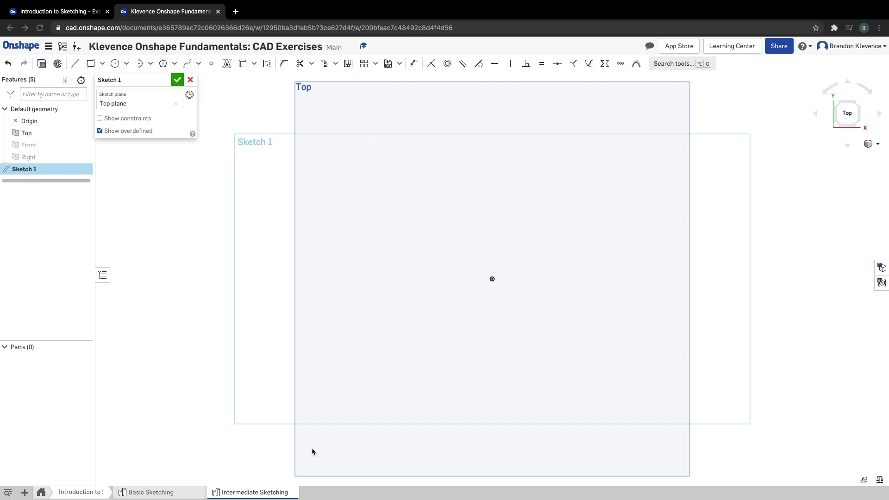
{"action": "left_click", "coordinate": [76, 64]}
{"action": "left_click", "coordinate": [267, 67]}
{"action": "left_click", "coordinate": [493, 279]}
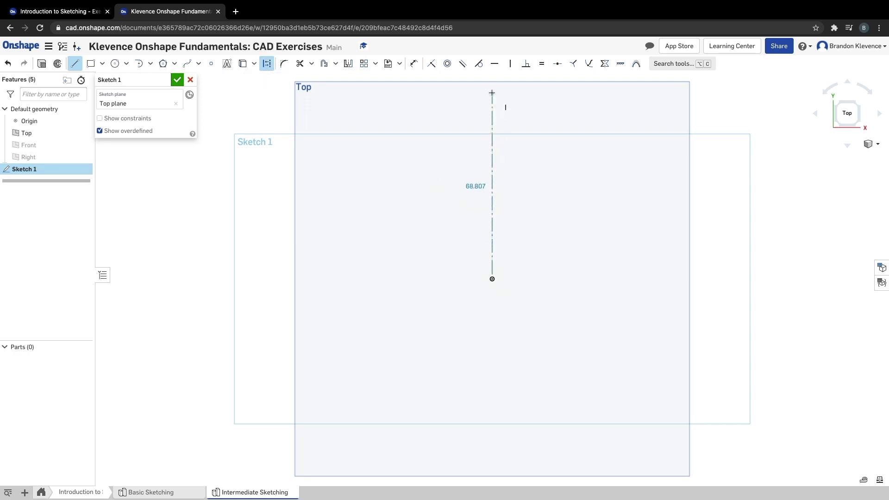
{"action": "left_click", "coordinate": [492, 93]}
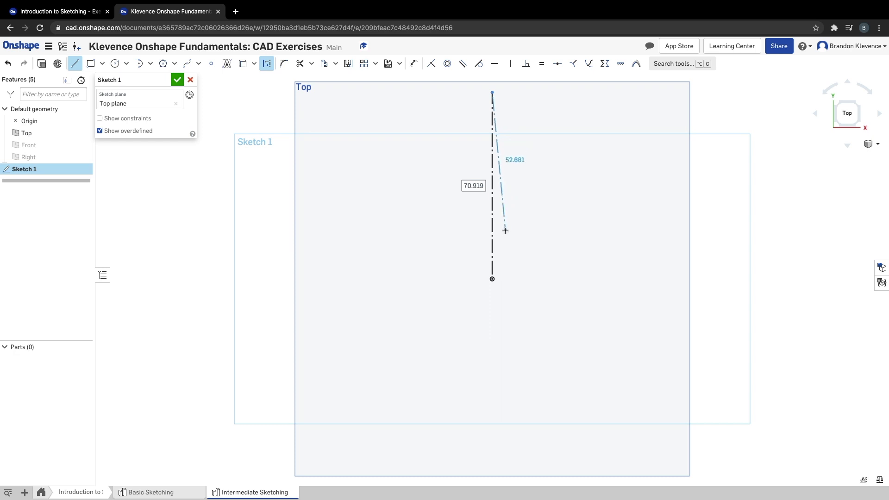
{"action": "key", "text": "Escape"}
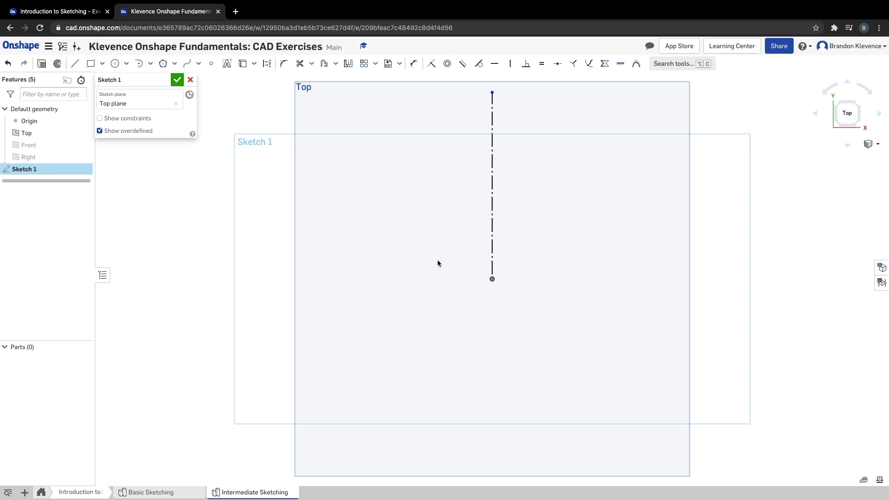
- Draw a solid horizontal line about 25 mm to the left from the origin, followed by a short vertical line upward
{"action": "key", "text": "l"}
{"action": "left_click", "coordinate": [492, 278]}
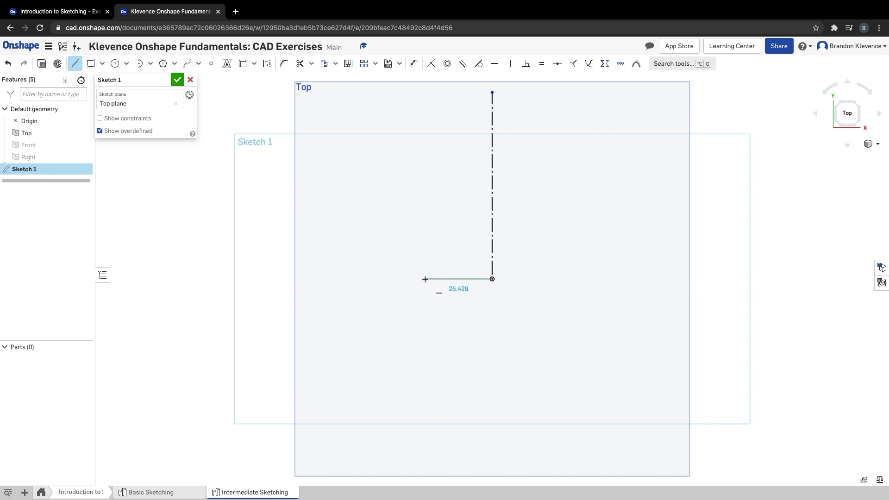
{"action": "left_click", "coordinate": [425, 279]}
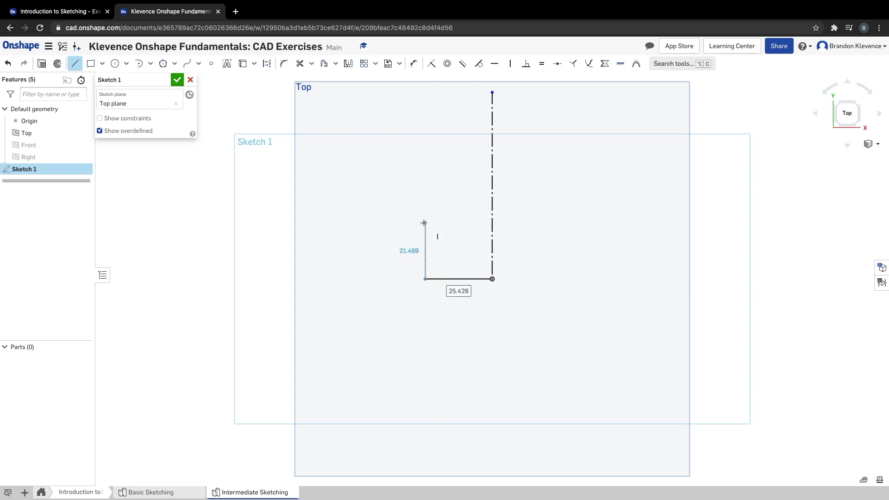
{"action": "left_click", "coordinate": [425, 253]}
{"action": "key", "text": "Escape"}
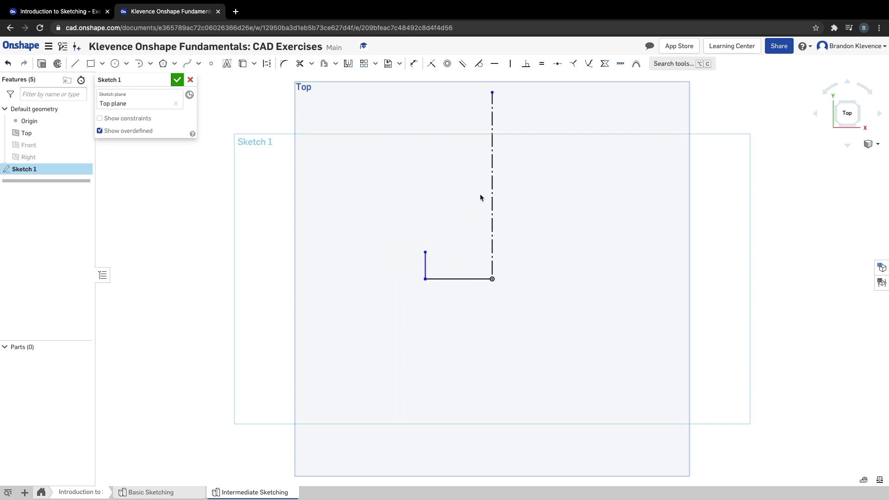
- Draw a 3-point arc of about 32.5 mm radius upward from the short vertical line's top end, bulging toward the construction line
{"action": "scroll", "coordinate": [480, 194], "scroll_direction": "down", "scroll_amount": 5}
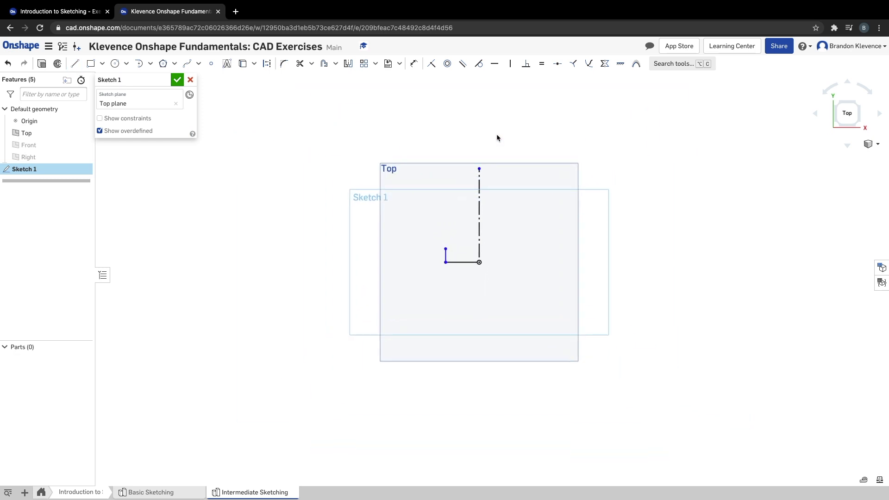
{"action": "scroll", "coordinate": [497, 134], "scroll_direction": "up", "scroll_amount": 1}
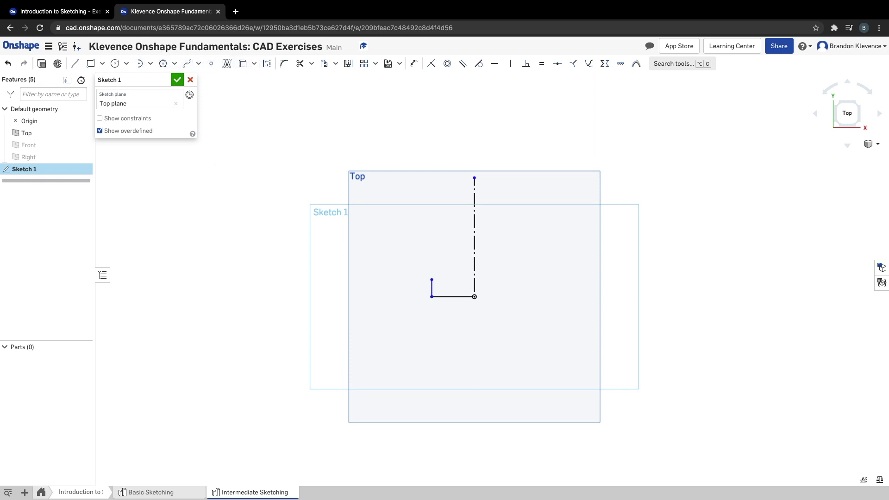
{"action": "left_click", "coordinate": [150, 64]}
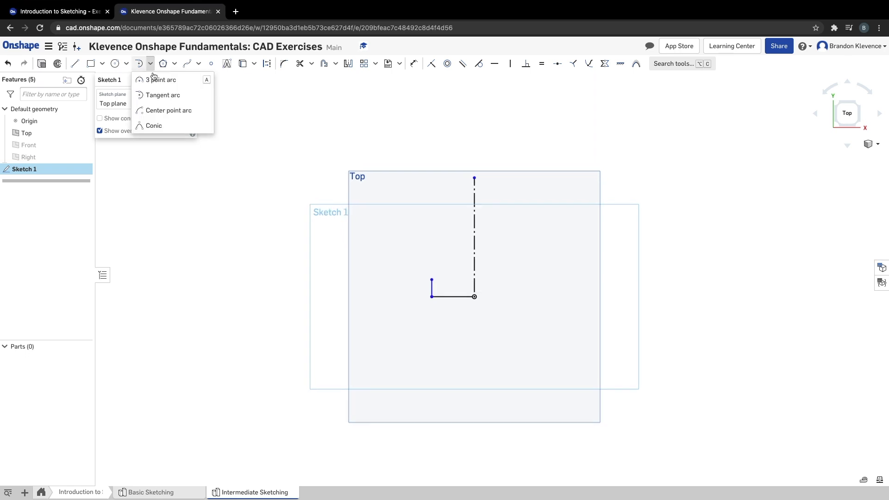
{"action": "left_click", "coordinate": [178, 81]}
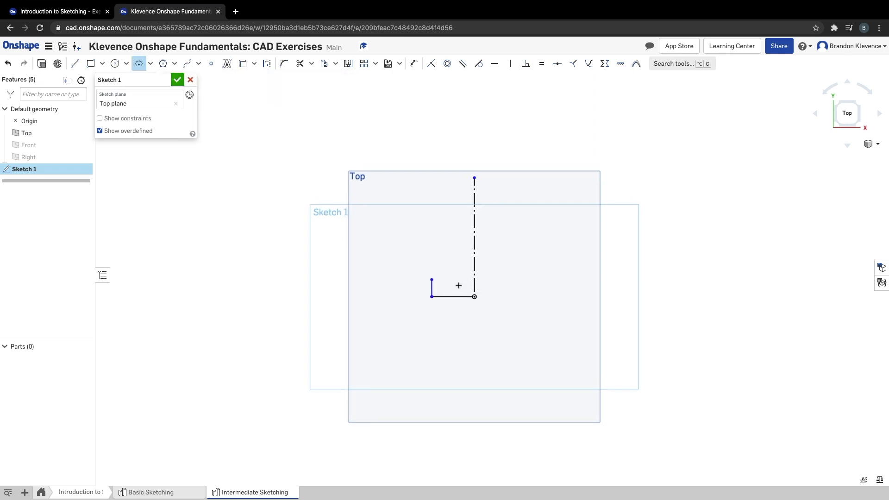
{"action": "left_click", "coordinate": [432, 280]}
{"action": "left_click", "coordinate": [450, 248]}
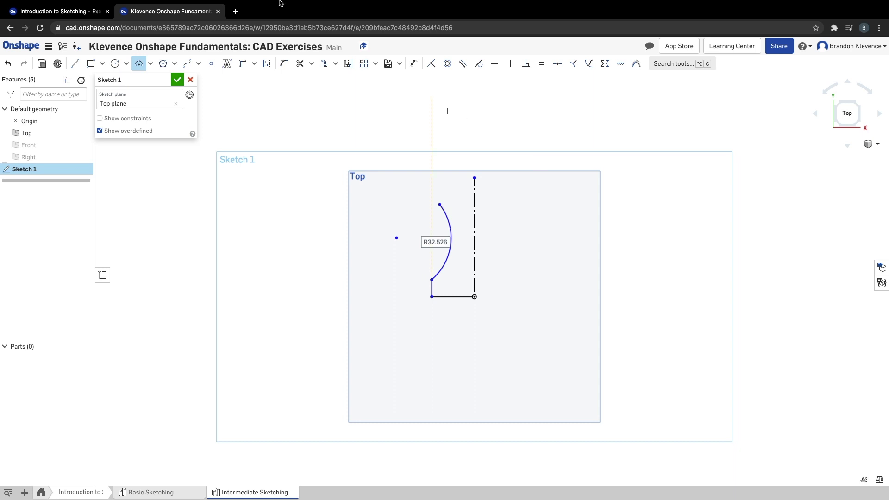
{"action": "key", "text": "Escape"}
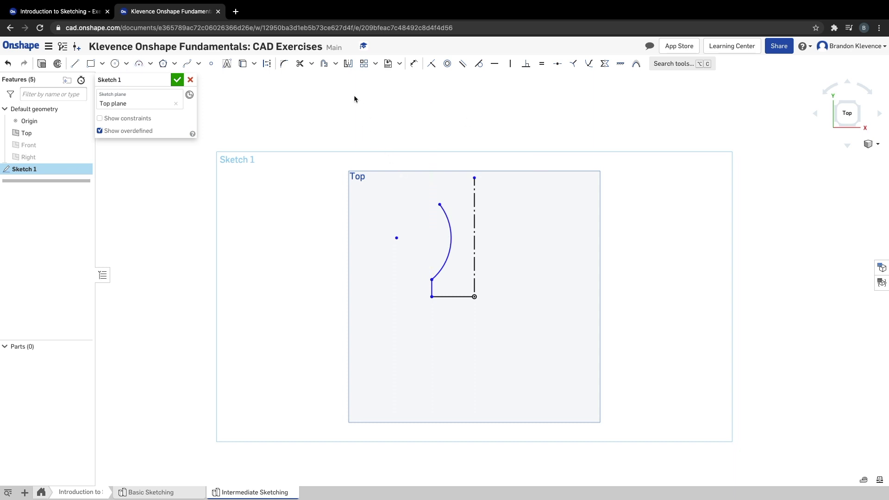
- Mirror the base line, the short vertical line and the arc across the vertical construction line
{"action": "left_click", "coordinate": [349, 66]}
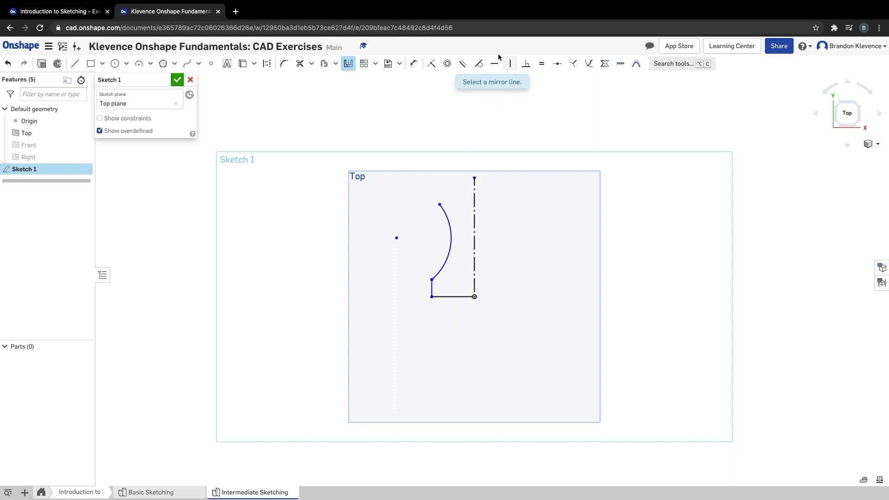
{"action": "left_click", "coordinate": [474, 231]}
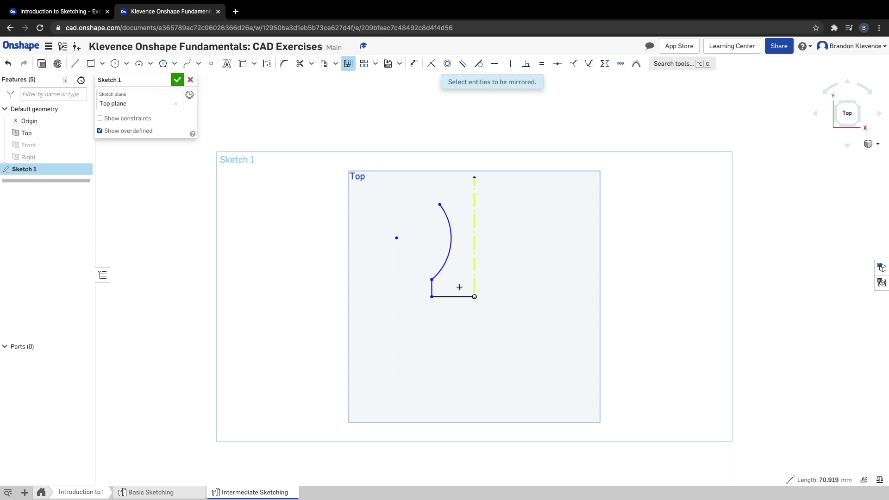
{"action": "left_click", "coordinate": [456, 296]}
{"action": "left_click", "coordinate": [431, 288]}
{"action": "left_click", "coordinate": [445, 264]}
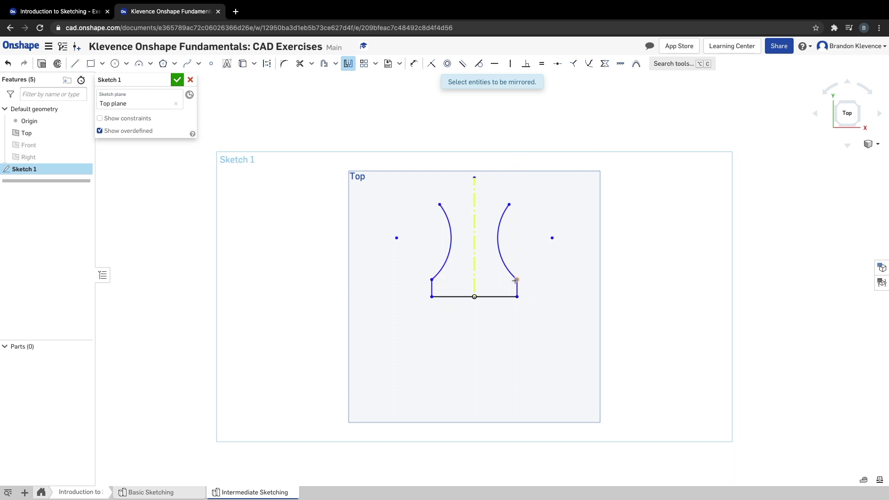
{"action": "key", "text": "Escape"}
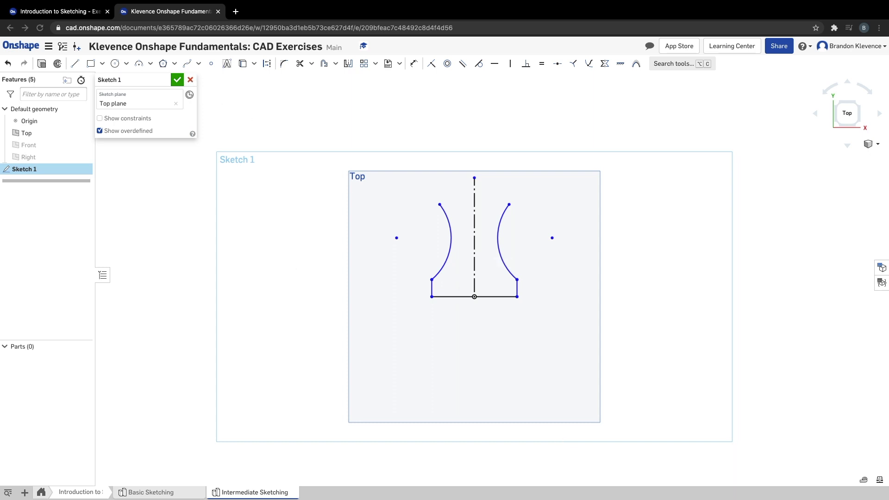
- Close the profile's top with a tangent arc joining the upper endpoints of the left and right side arcs
{"action": "left_click", "coordinate": [150, 64]}
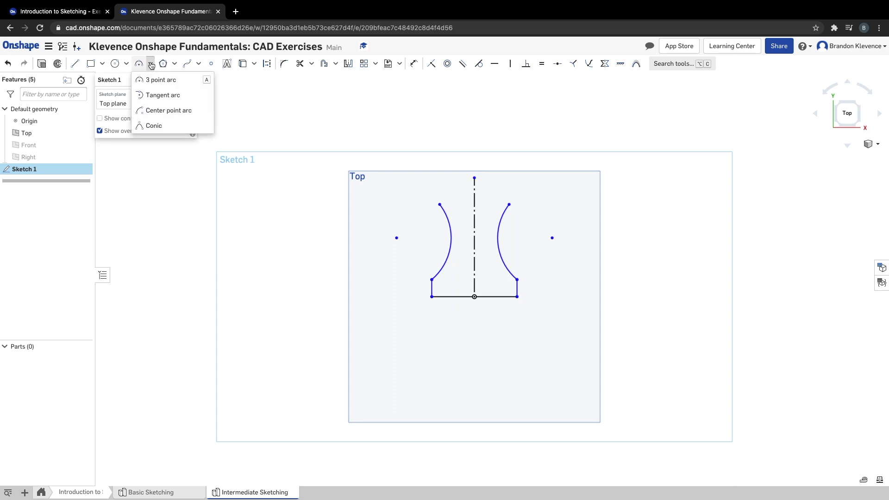
{"action": "left_click", "coordinate": [157, 96]}
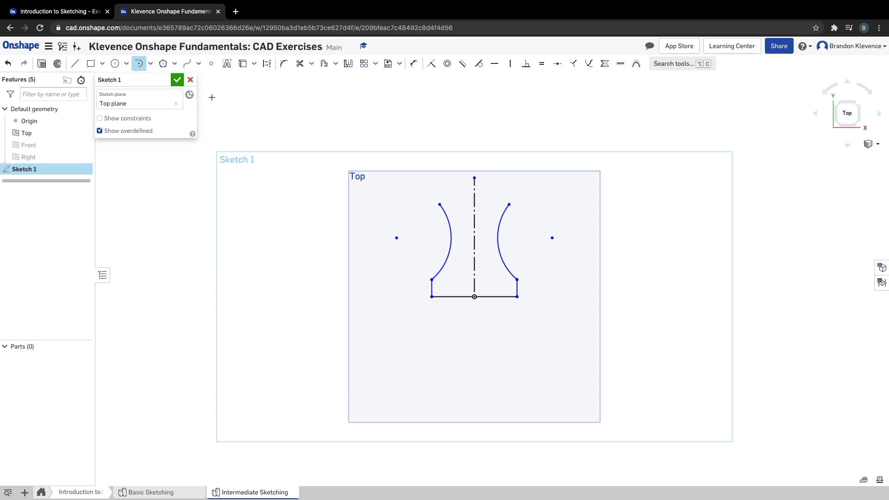
{"action": "left_click", "coordinate": [439, 205]}
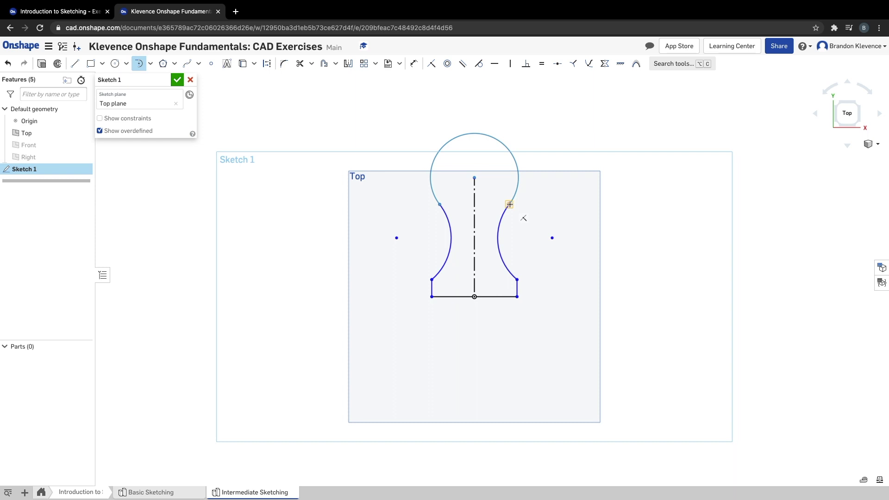
{"action": "left_click", "coordinate": [509, 204]}
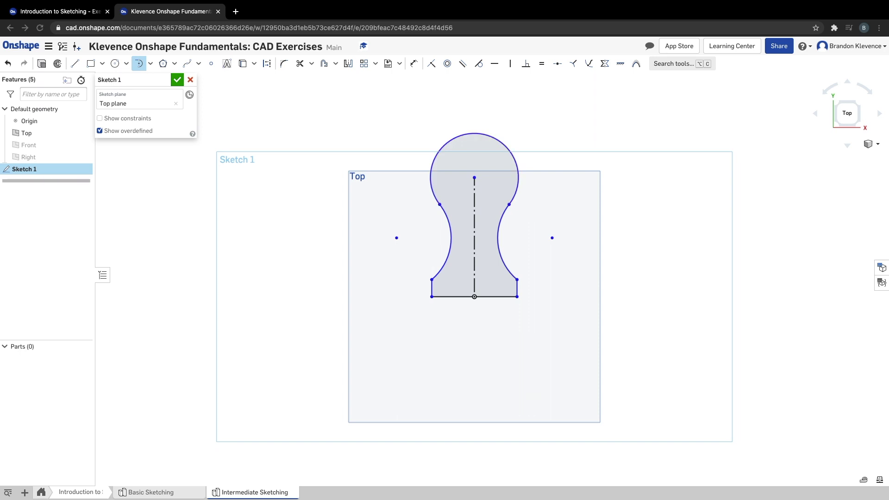
- Make the top arc's center point coincident with the upper end of the construction line
{"action": "scroll", "coordinate": [475, 166], "scroll_direction": "up", "scroll_amount": 10}
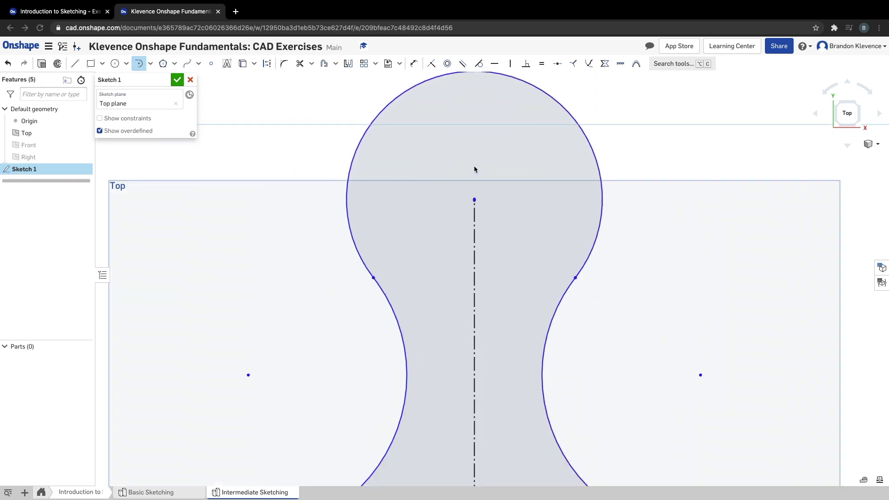
{"action": "scroll", "coordinate": [462, 215], "scroll_direction": "down", "scroll_amount": 10}
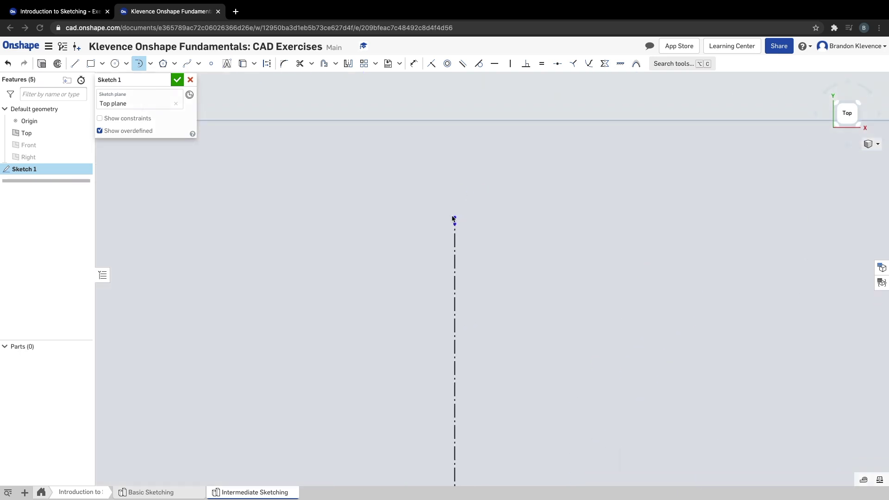
{"action": "scroll", "coordinate": [454, 217], "scroll_direction": "up", "scroll_amount": 10}
{"action": "scroll", "coordinate": [467, 277], "scroll_direction": "up", "scroll_amount": 8}
{"action": "left_click", "coordinate": [456, 255]}
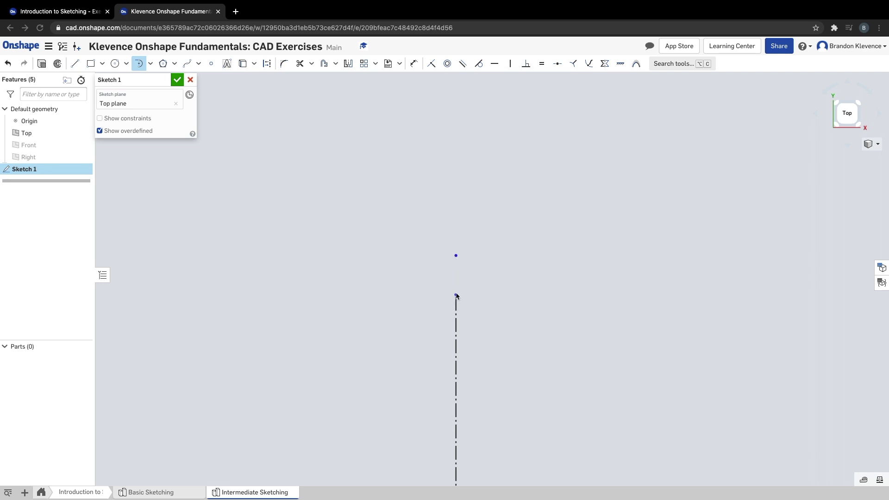
{"action": "left_click", "coordinate": [432, 65]}
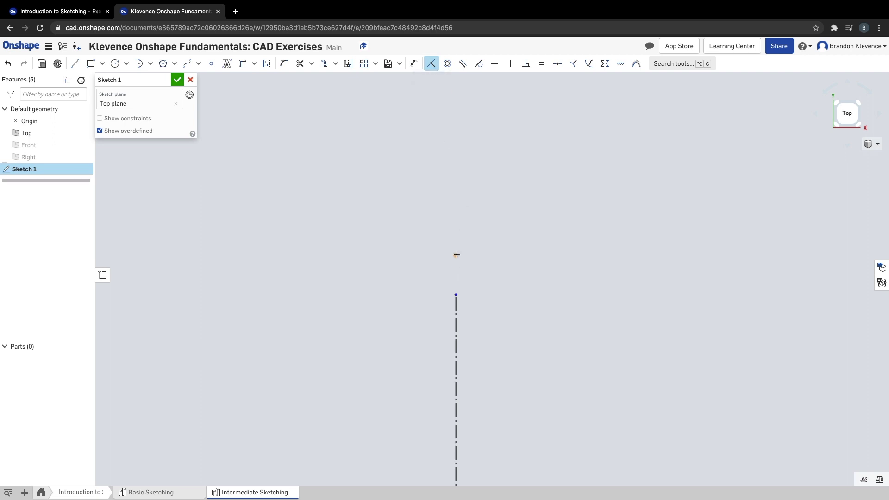
{"action": "left_click", "coordinate": [456, 255]}
{"action": "left_click", "coordinate": [456, 296]}
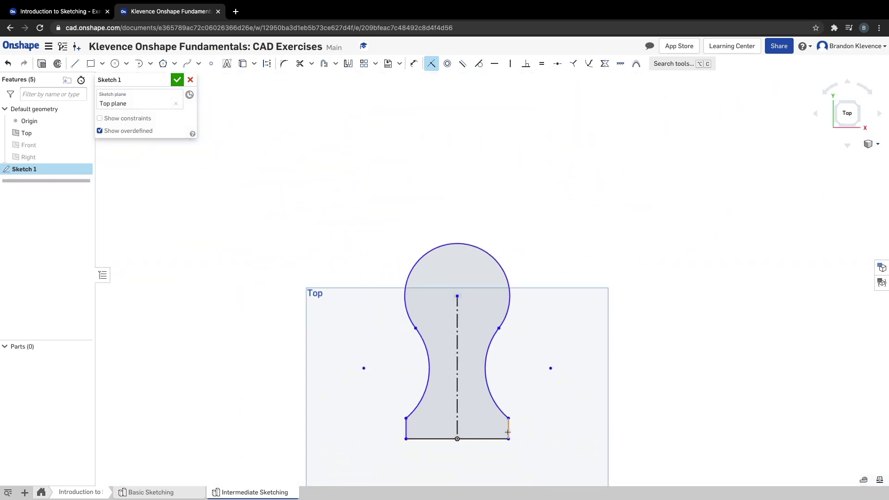
{"action": "scroll", "coordinate": [468, 454], "scroll_direction": "up", "scroll_amount": 3}
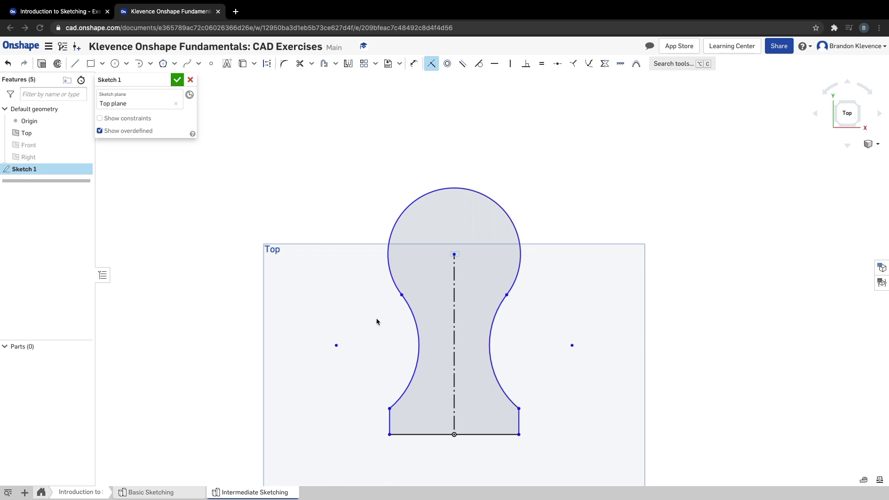
{"action": "key", "text": "Escape"}
- Check the Intermediate Sketching exercise drawing and dimension the right side arc with a radius of 125 mm
{"action": "key", "text": "d"}
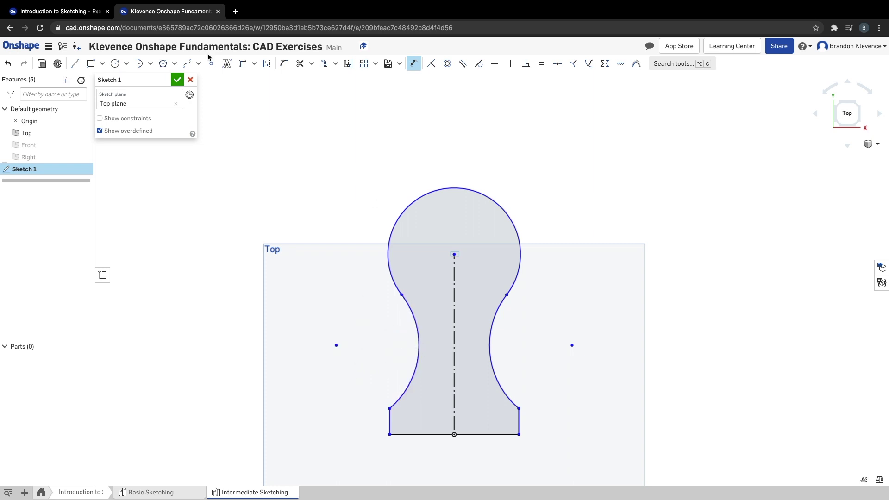
{"action": "left_click", "coordinate": [84, 13]}
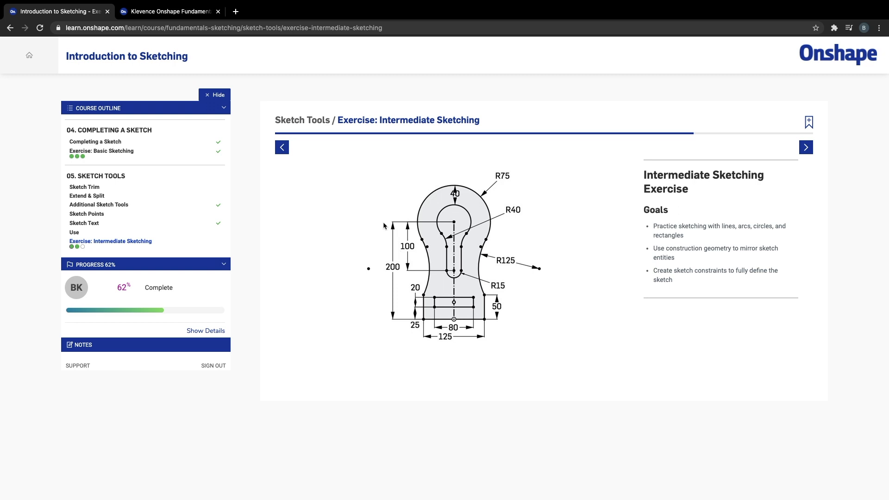
{"action": "key", "text": "ctrl+Tab"}
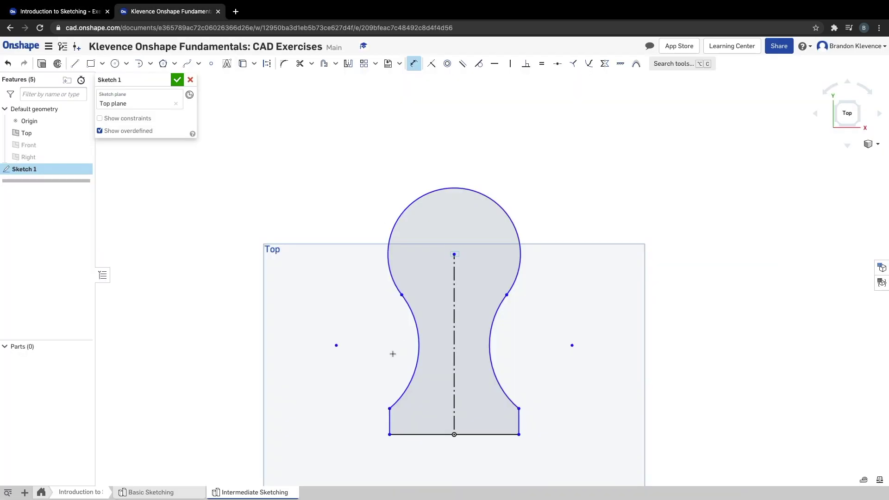
{"action": "left_click", "coordinate": [336, 346]}
{"action": "left_click", "coordinate": [412, 349]}
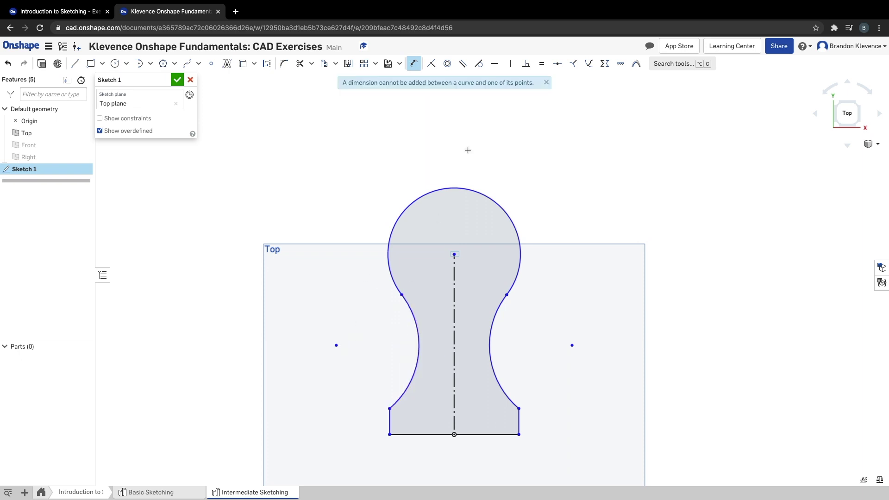
{"action": "left_click", "coordinate": [490, 338]}
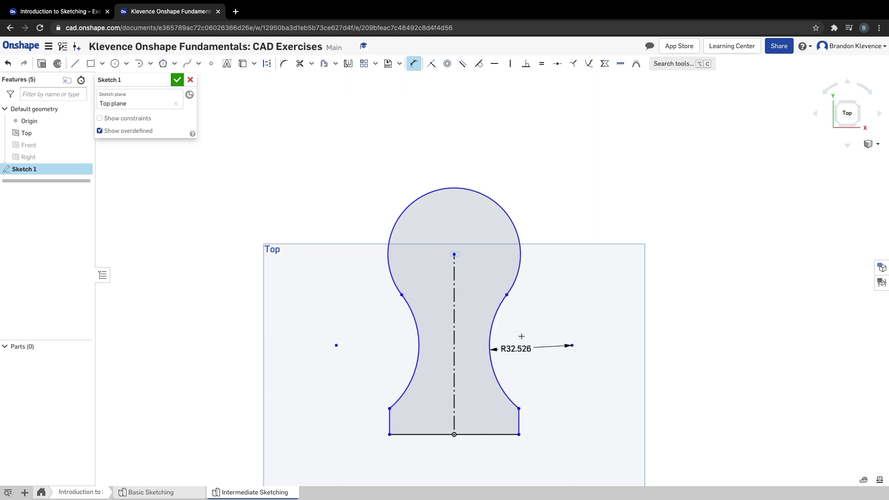
{"action": "left_click", "coordinate": [523, 348]}
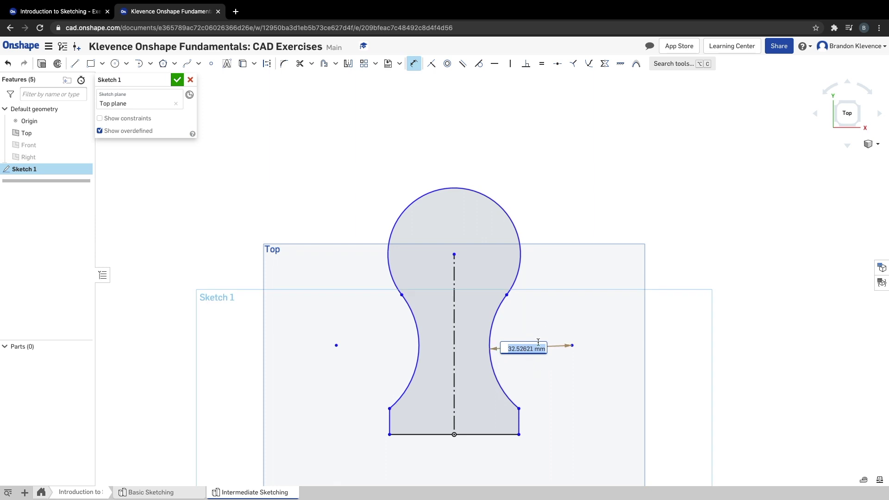
{"action": "type", "text": "125"}
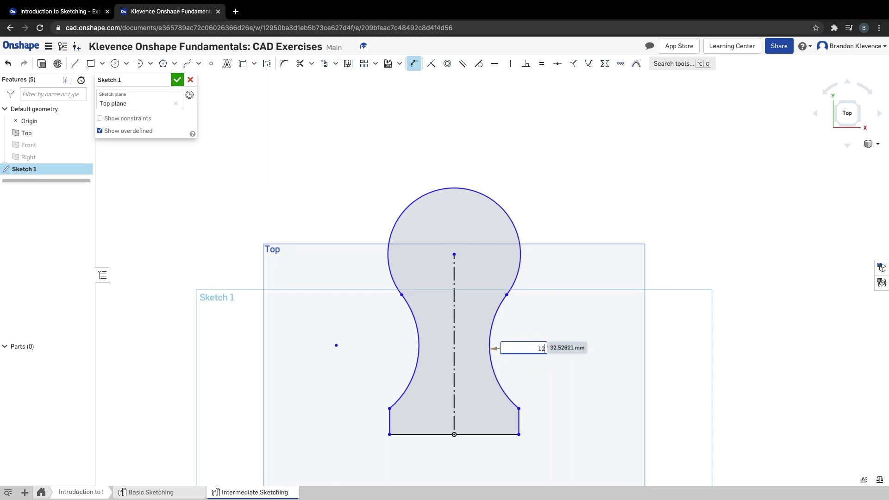
{"action": "key", "text": "Return"}
{"action": "scroll", "coordinate": [546, 327], "scroll_direction": "down", "scroll_amount": 5}
{"action": "scroll", "coordinate": [567, 255], "scroll_direction": "up", "scroll_amount": 3}
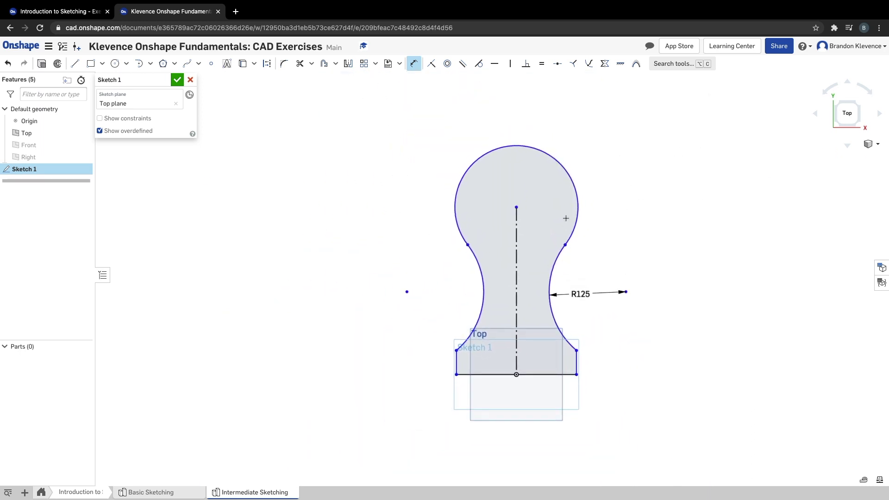
- Dimension the profile's top arc with a radius of 75 mm
{"action": "left_click", "coordinate": [556, 160]}
{"action": "double_click", "coordinate": [579, 121]}
{"action": "key", "text": "BackSpace"}
{"action": "type", "text": "7"}
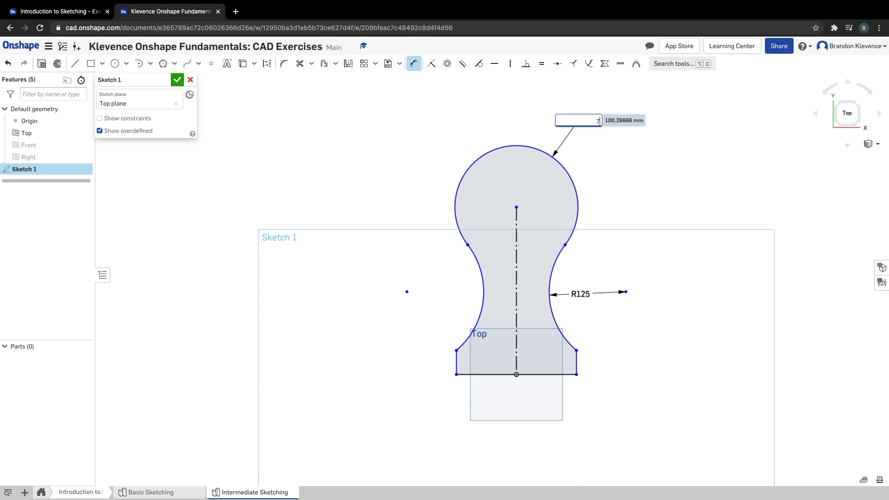
{"action": "type", "text": "5"}
{"action": "key", "text": "Return"}
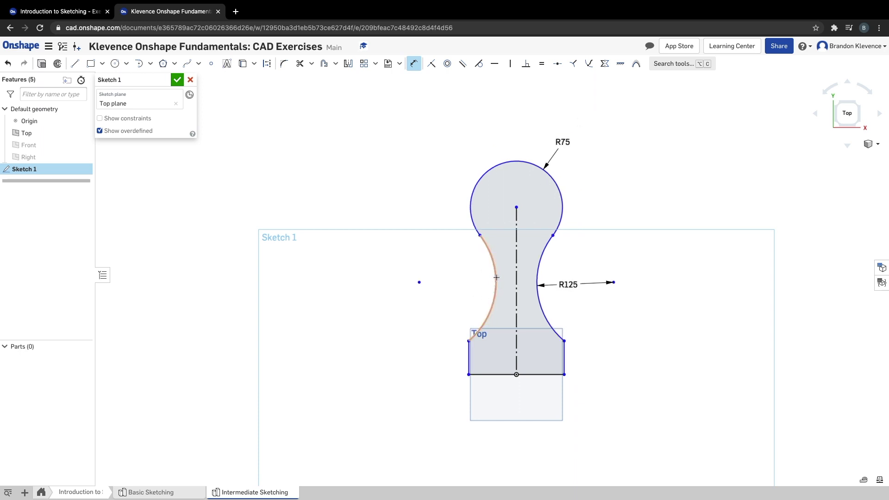
- Add a driven radius dimension to the mirrored left side arc
{"action": "left_click", "coordinate": [496, 275]}
{"action": "left_click", "coordinate": [458, 278]}
{"action": "left_click", "coordinate": [468, 284]}
{"action": "key", "text": "Return"}
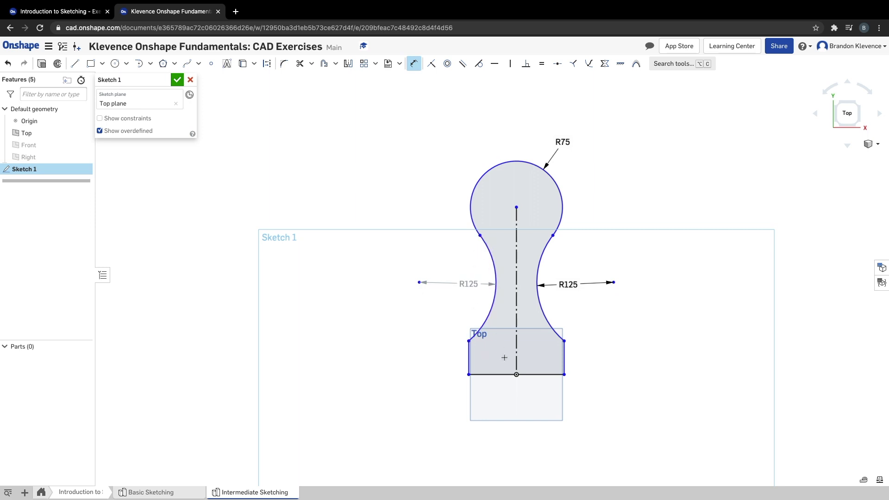
- Dimension the short vertical line on the right of the base with a length of 50 mm
{"action": "left_click", "coordinate": [564, 357]}
{"action": "left_click", "coordinate": [586, 359]}
{"action": "type", "text": "50"}
{"action": "key", "text": "Return"}
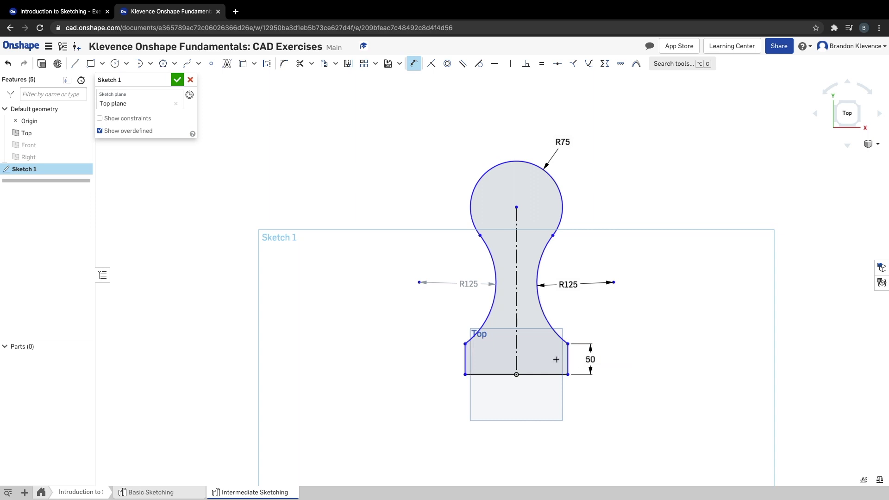
- Dimension the base width between its two lower corners as 125 mm
{"action": "left_click", "coordinate": [464, 375]}
{"action": "left_click", "coordinate": [567, 374]}
{"action": "left_click", "coordinate": [508, 399]}
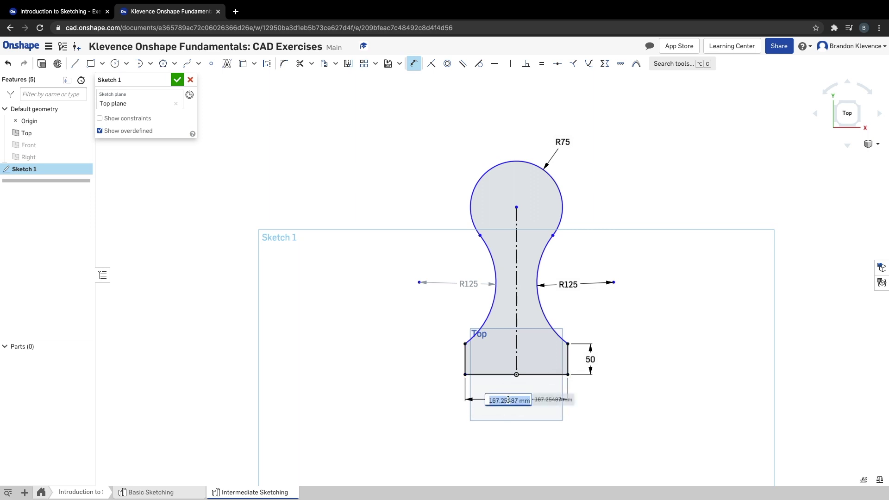
{"action": "type", "text": "125"}
{"action": "key", "text": "Return"}
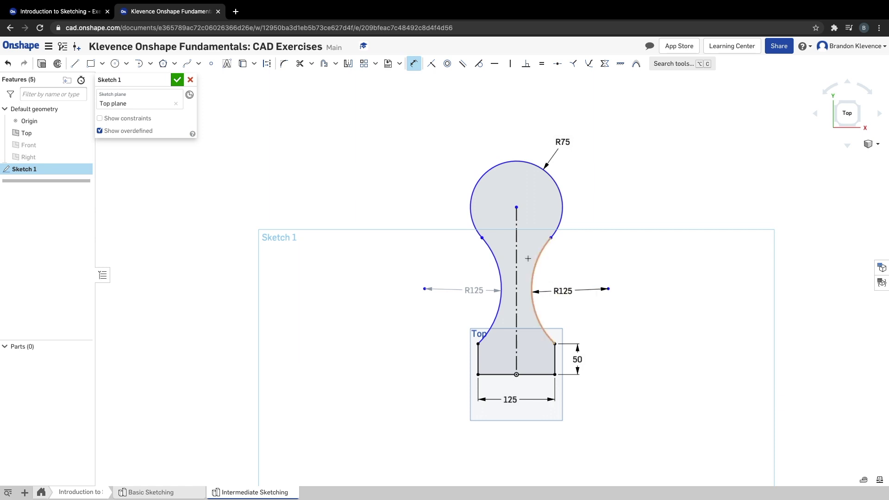
- Dimension the height from the base to the top arc's center as 200 mm
{"action": "left_click", "coordinate": [517, 372]}
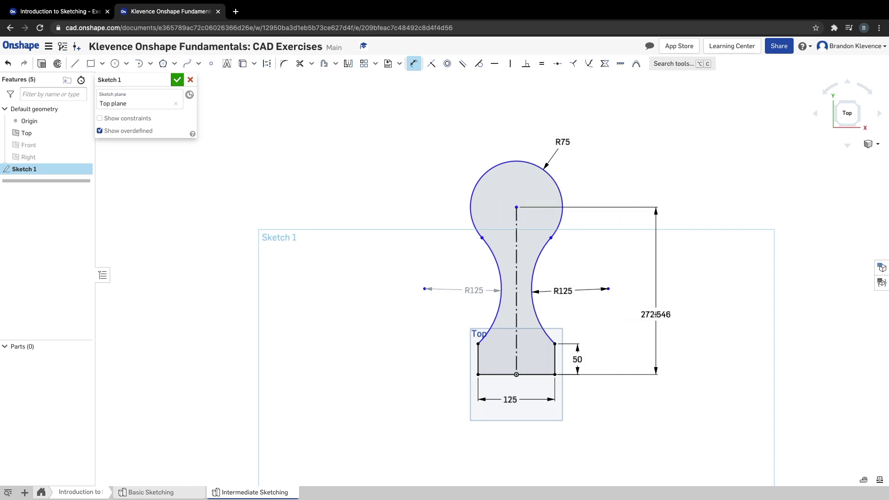
{"action": "left_click", "coordinate": [657, 298]}
{"action": "type", "text": "200"}
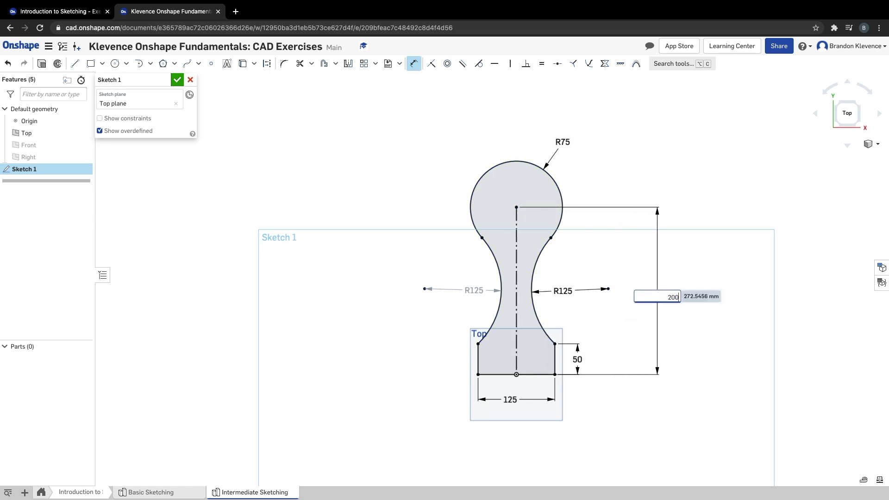
{"action": "key", "text": "Return"}
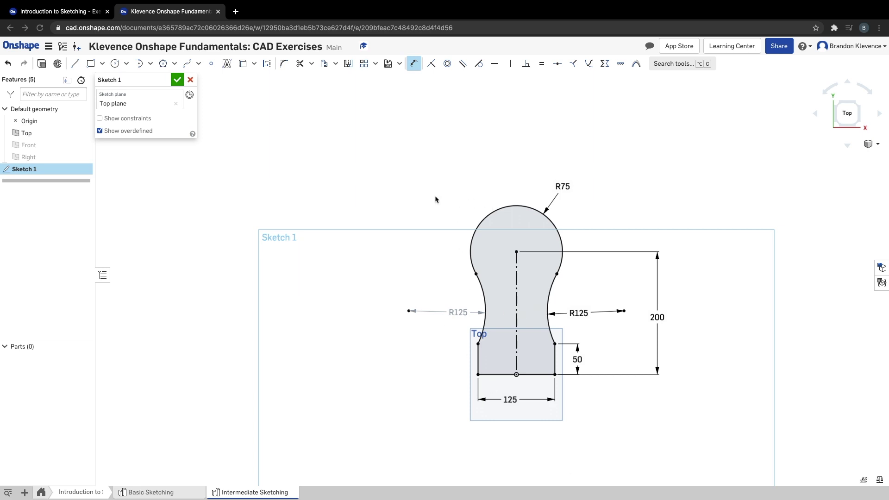
{"action": "key", "text": "Escape"}
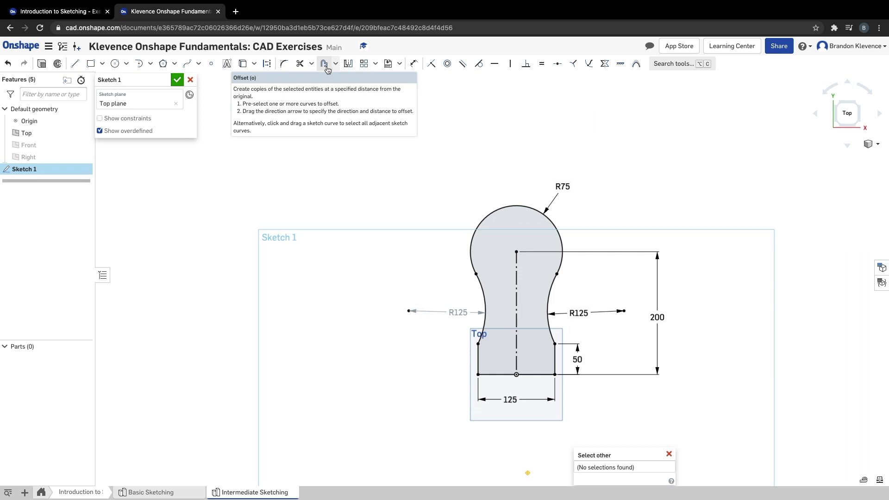
- Offset the top arc inward by 40 mm
{"action": "left_click", "coordinate": [326, 68]}
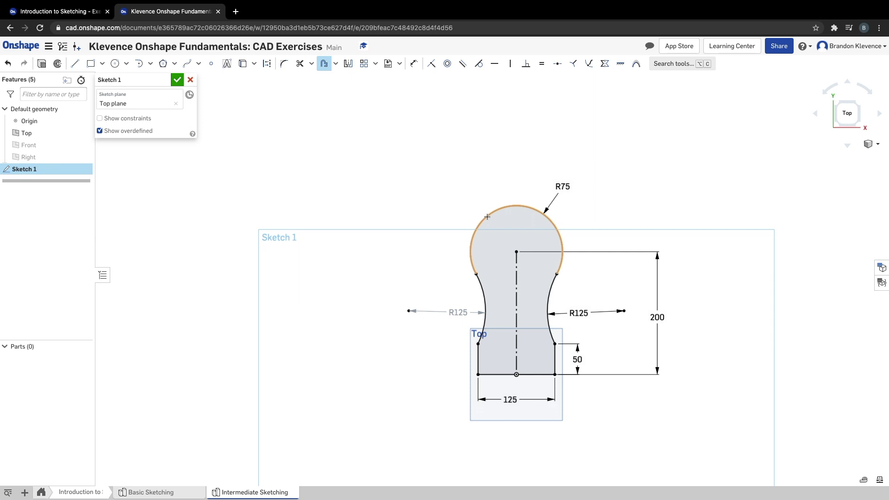
{"action": "left_click", "coordinate": [487, 216]}
{"action": "mouse_move", "coordinate": [516, 230]}
{"action": "left_mouse_down"}
{"action": "mouse_move", "coordinate": [517, 250]}
{"action": "mouse_move", "coordinate": [516, 231]}
{"action": "mouse_move", "coordinate": [517, 240]}
{"action": "left_mouse_up"}
{"action": "double_click", "coordinate": [517, 214]}
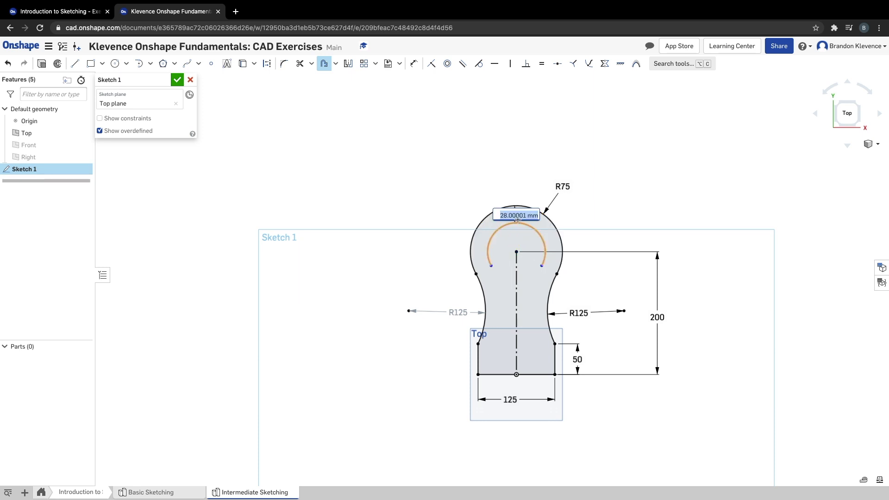
{"action": "type", "text": "40"}
{"action": "key", "text": "Return"}
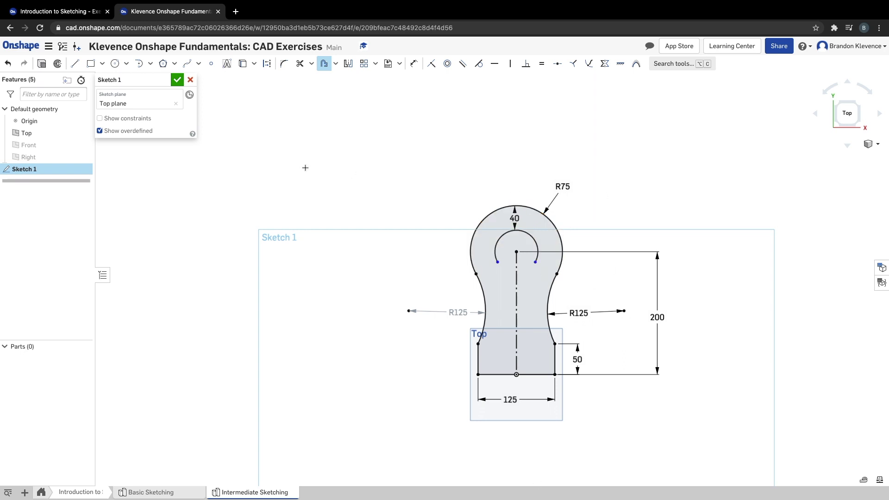
- Check the workspace units and reopen Sketch 1 for editing
{"action": "left_click", "coordinate": [48, 46]}
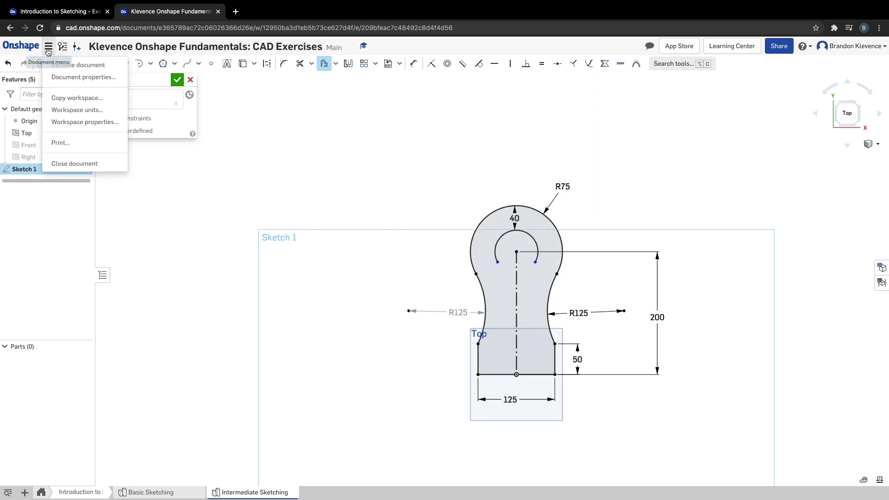
{"action": "left_click", "coordinate": [77, 111]}
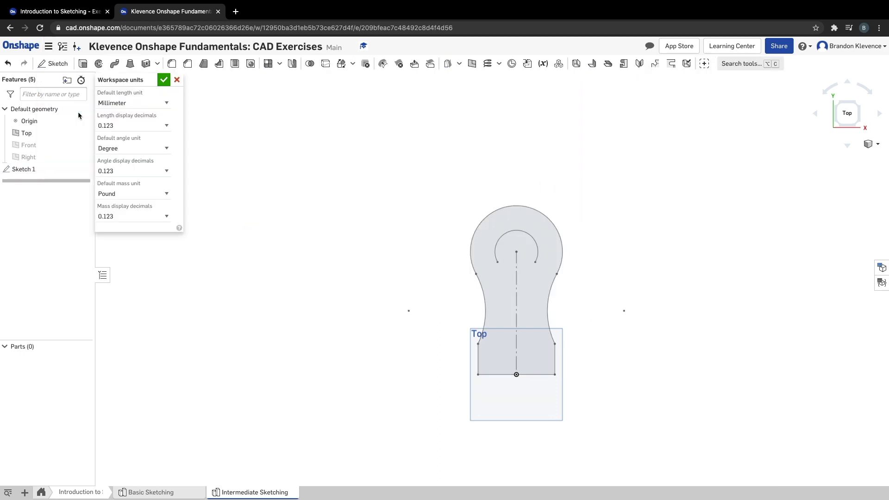
{"action": "left_click", "coordinate": [164, 80]}
{"action": "double_click", "coordinate": [40, 169]}
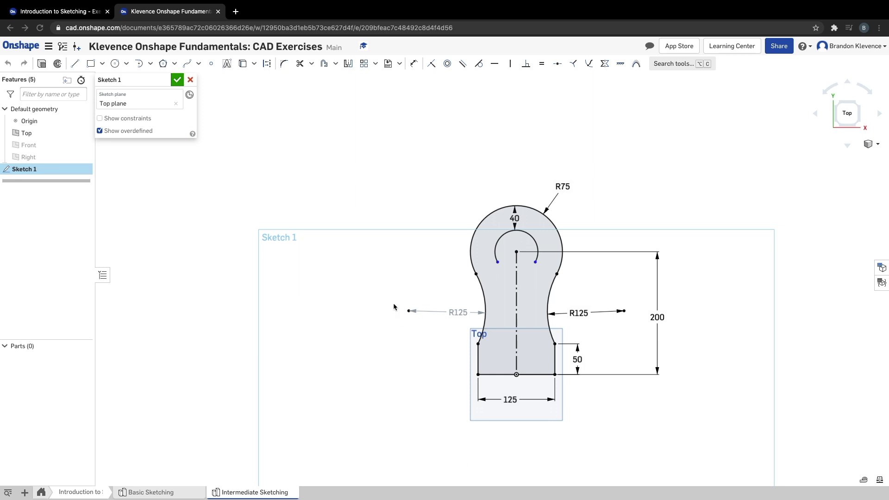
- Sketch a vertical line about 60 mm long left of the construction line, below the offset arc, and delete its automatic length dimension
{"action": "left_click", "coordinate": [76, 66]}
{"action": "left_click", "coordinate": [504, 283]}
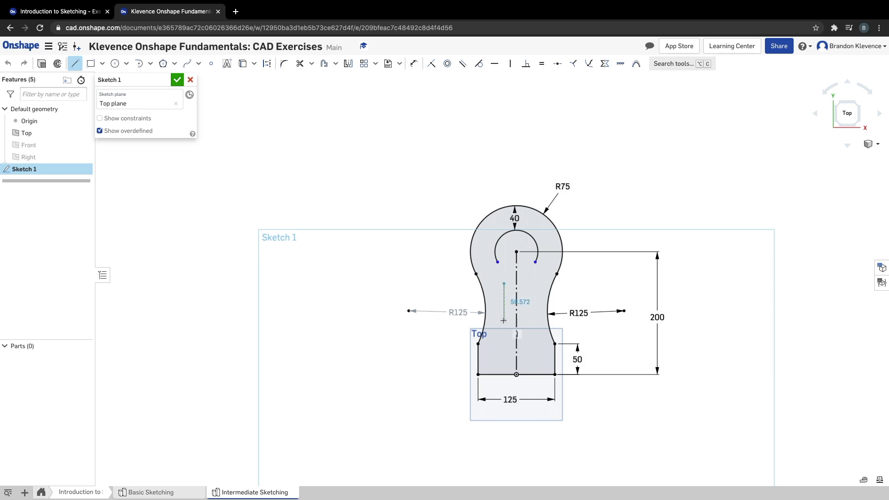
{"action": "left_click", "coordinate": [503, 320]}
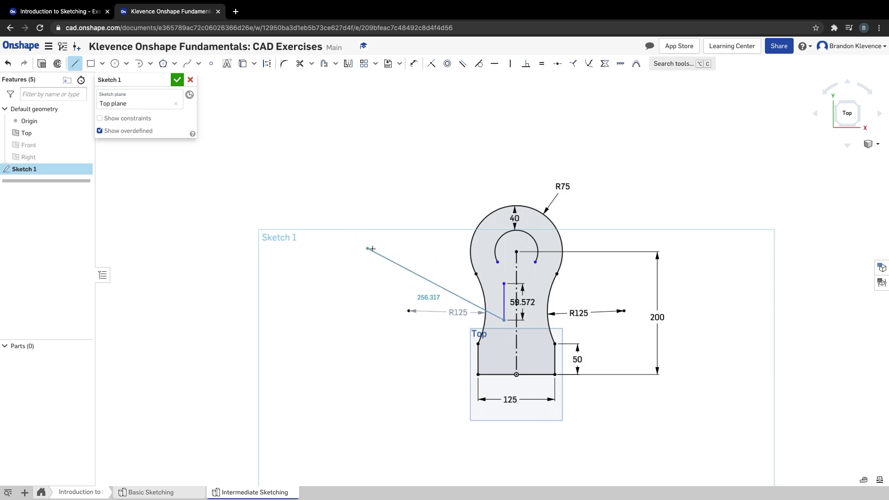
{"action": "key", "text": "Escape"}
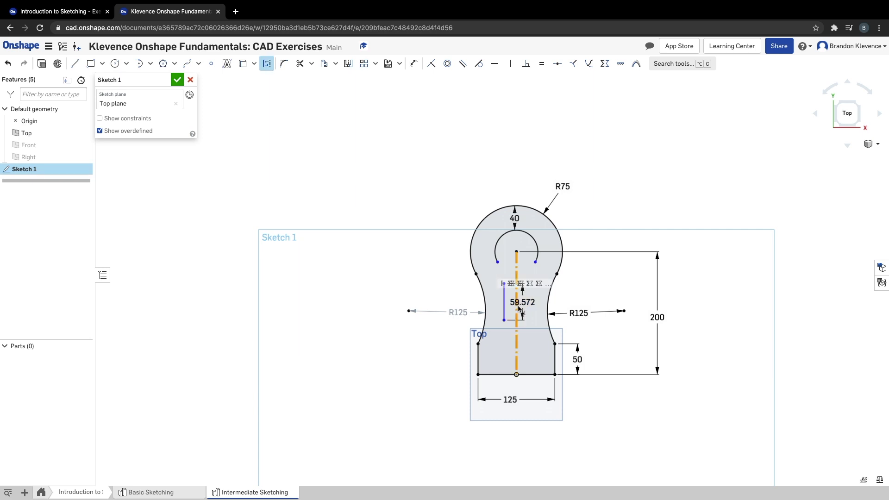
{"action": "key", "text": "Delete"}
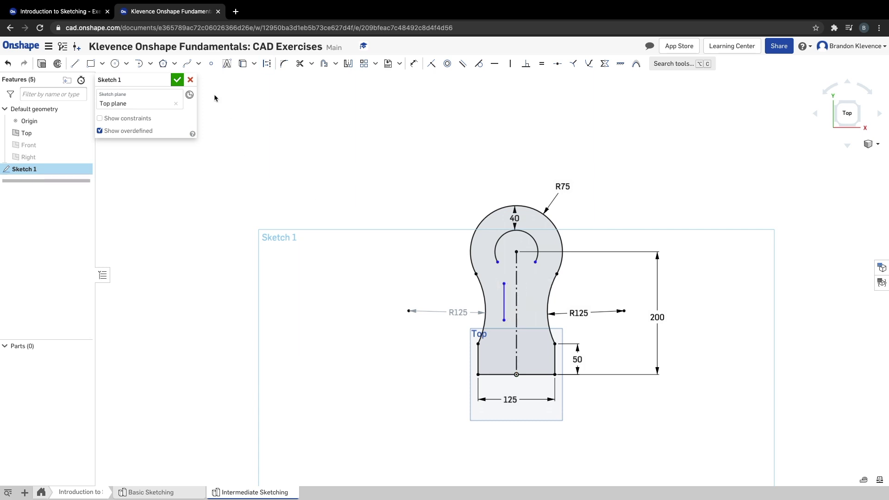
- Join the offset arc's left end to the upper end of the inner vertical line with a tangent arc
{"action": "left_click", "coordinate": [199, 64]}
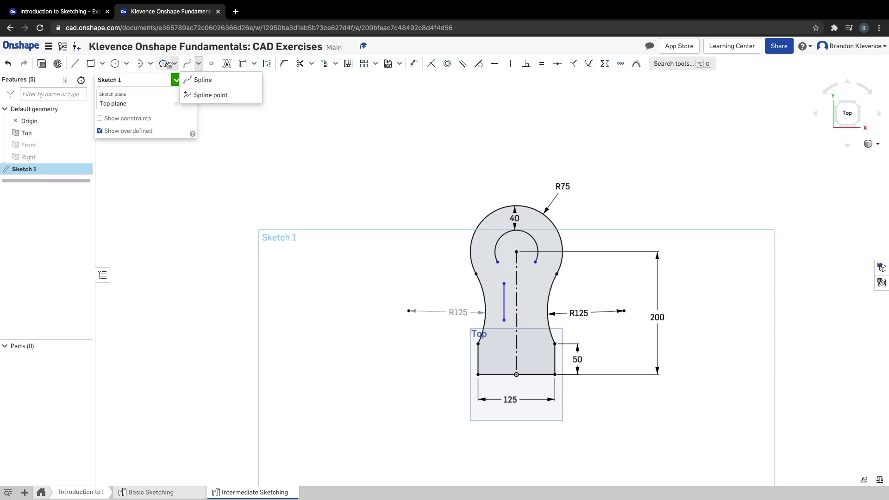
{"action": "left_click", "coordinate": [151, 64]}
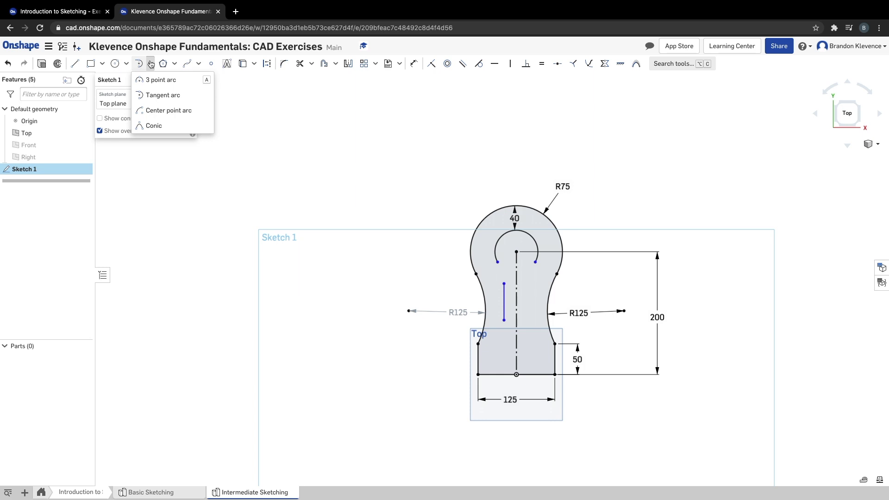
{"action": "left_click", "coordinate": [154, 96]}
{"action": "left_click", "coordinate": [498, 263]}
{"action": "left_click", "coordinate": [504, 283]}
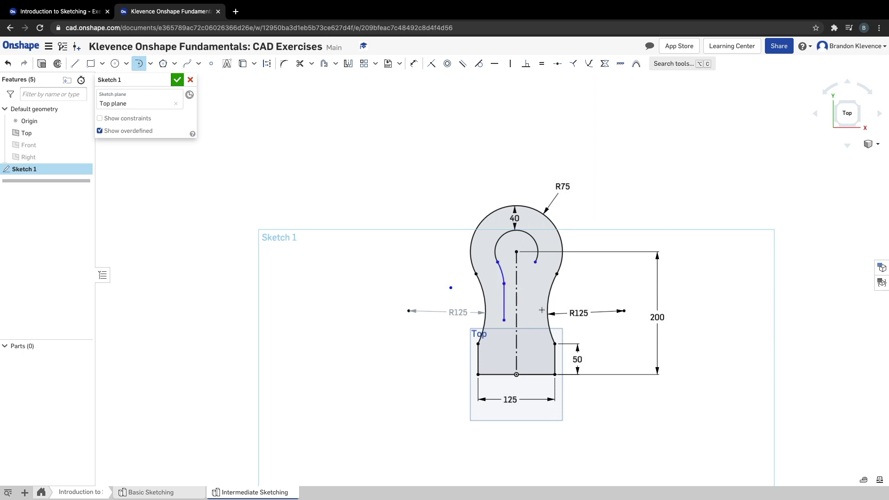
{"action": "key", "text": "Escape"}
- Mirror the inner arc and vertical line across the construction line and close the slot's bottom with a tangent arc
{"action": "left_click", "coordinate": [349, 64]}
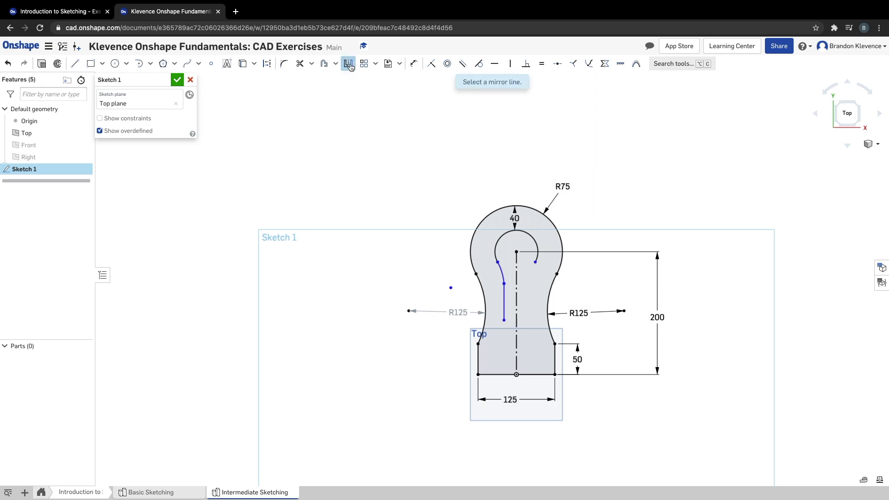
{"action": "left_click", "coordinate": [516, 272]}
{"action": "left_click", "coordinate": [502, 272]}
{"action": "left_click", "coordinate": [504, 301]}
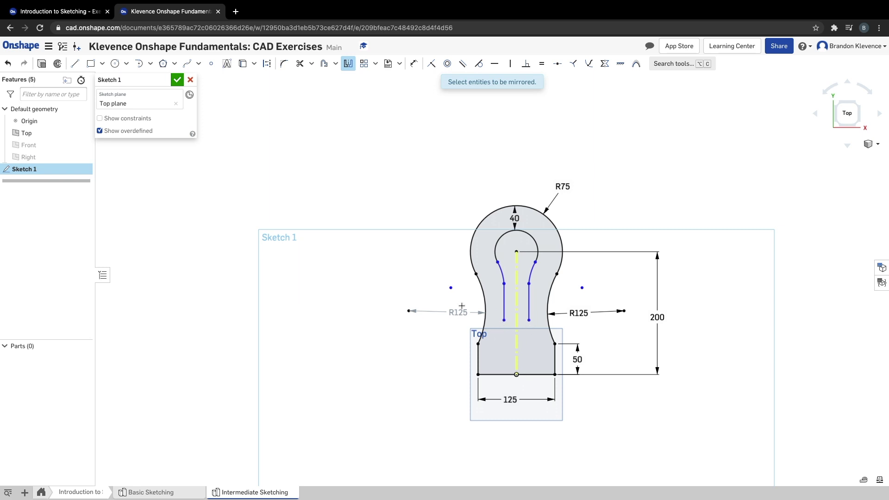
{"action": "left_click", "coordinate": [139, 63]}
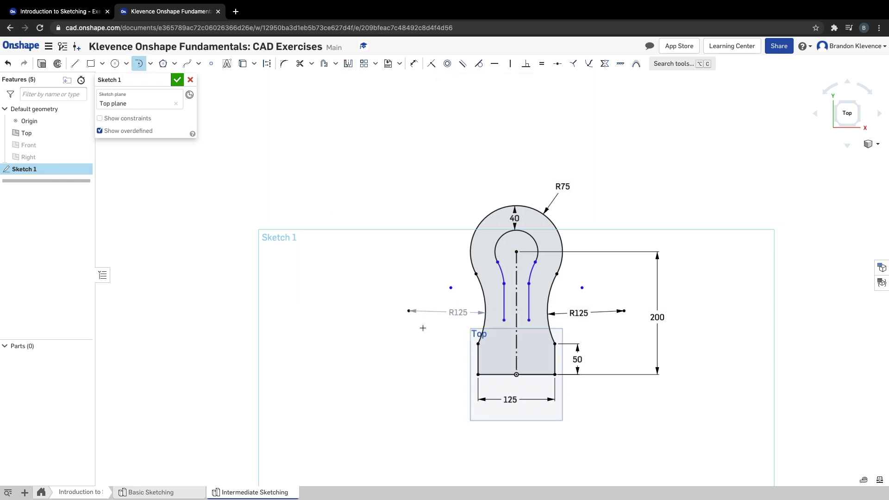
{"action": "left_click", "coordinate": [504, 320]}
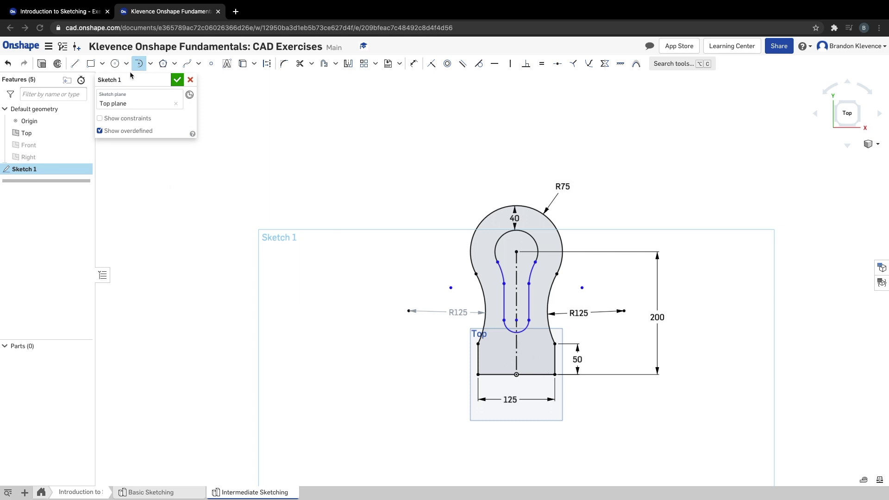
- Draw a center point rectangle about 85 by 20 mm below the slot, centered on the construction line
{"action": "left_click", "coordinate": [101, 64]}
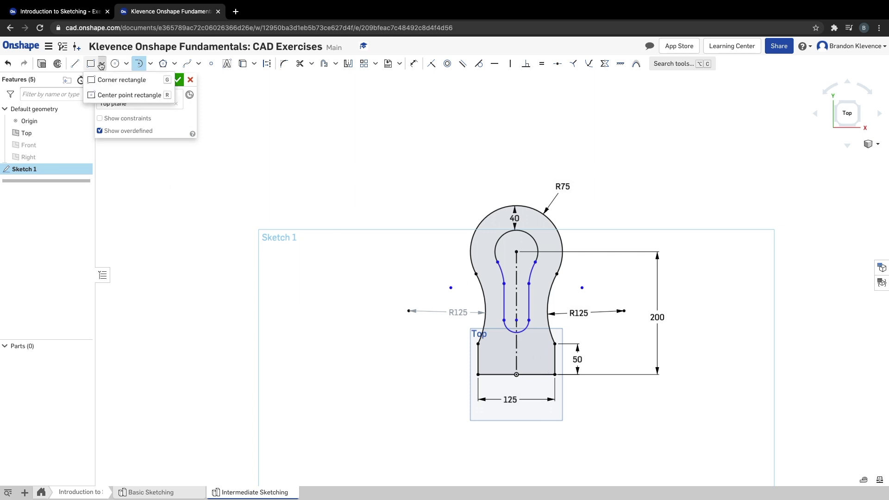
{"action": "left_click", "coordinate": [106, 95]}
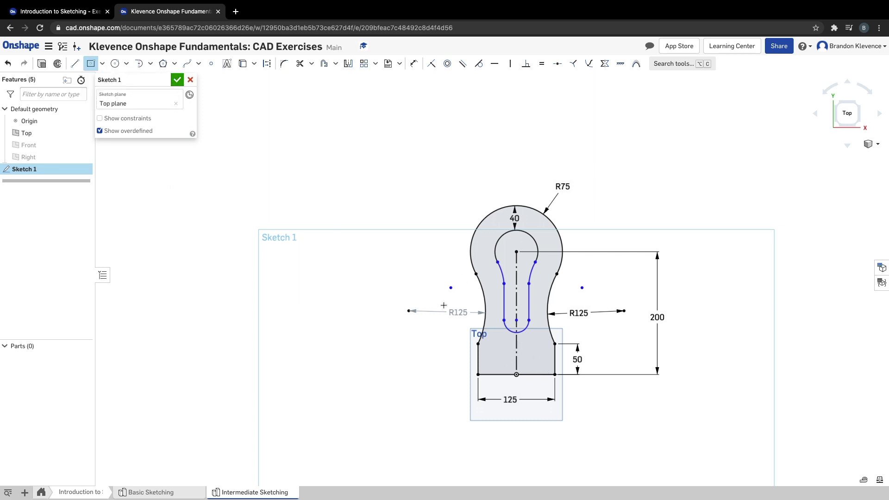
{"action": "left_click", "coordinate": [516, 355]}
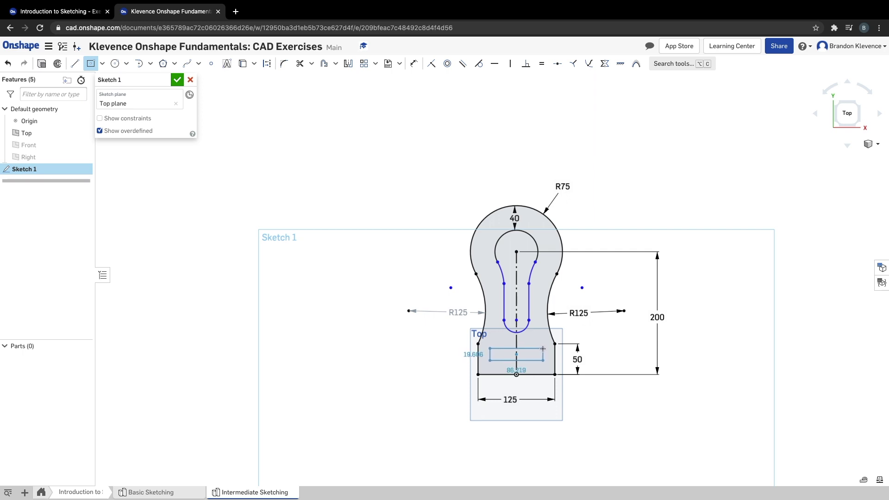
{"action": "left_click", "coordinate": [542, 348]}
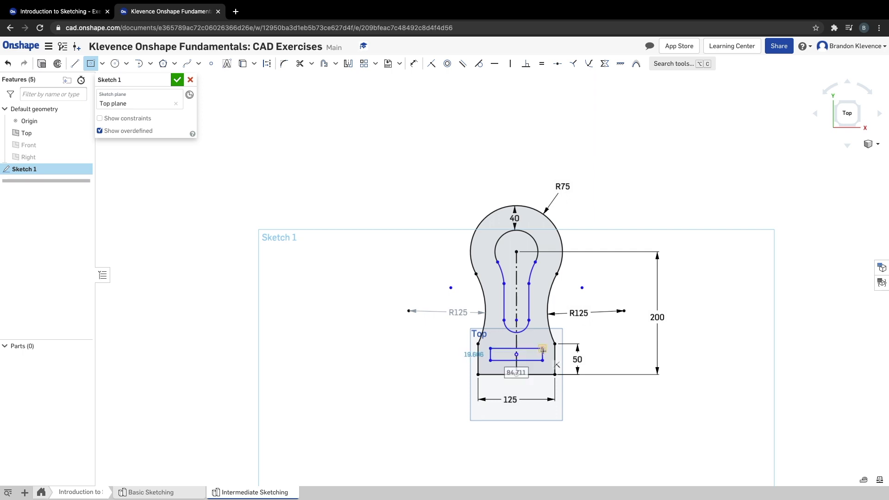
{"action": "key", "text": "Escape"}
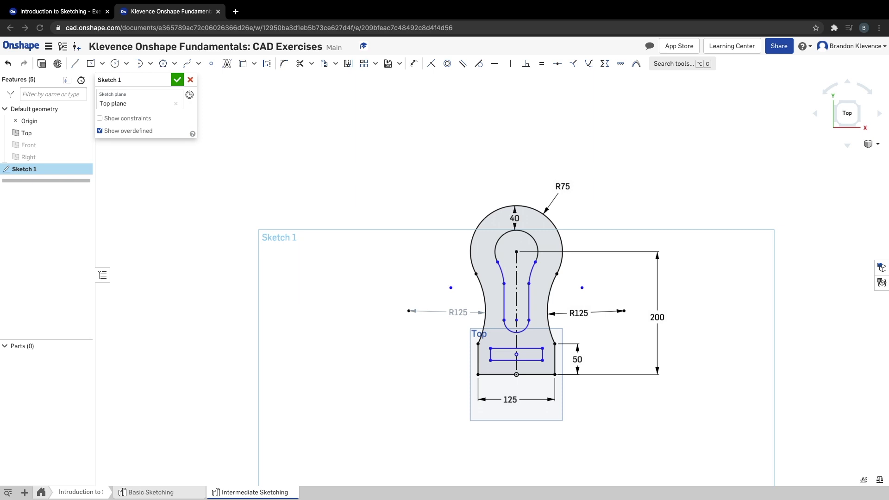
- Dimension the vertical distance between the top arc's center and the slot's bottom arc center as 100 mm
{"action": "left_click", "coordinate": [412, 65]}
{"action": "left_click", "coordinate": [517, 319]}
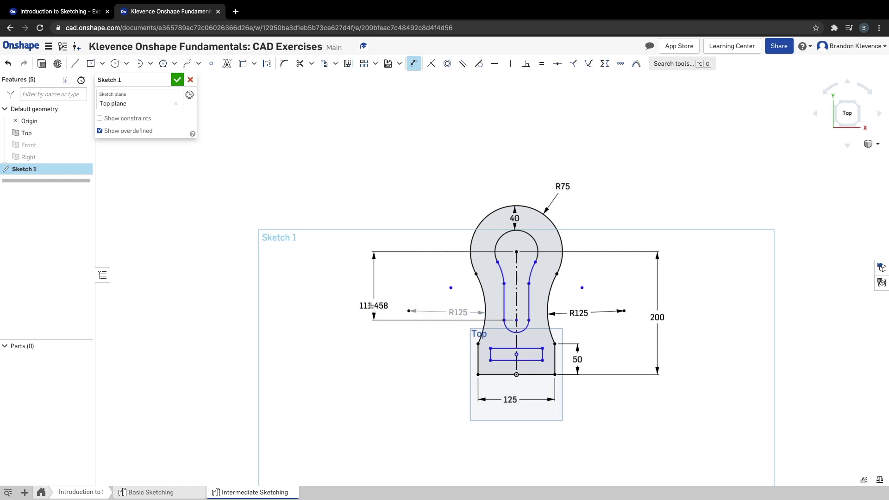
{"action": "left_click", "coordinate": [369, 306]}
{"action": "type", "text": "100"}
{"action": "key", "text": "Return"}
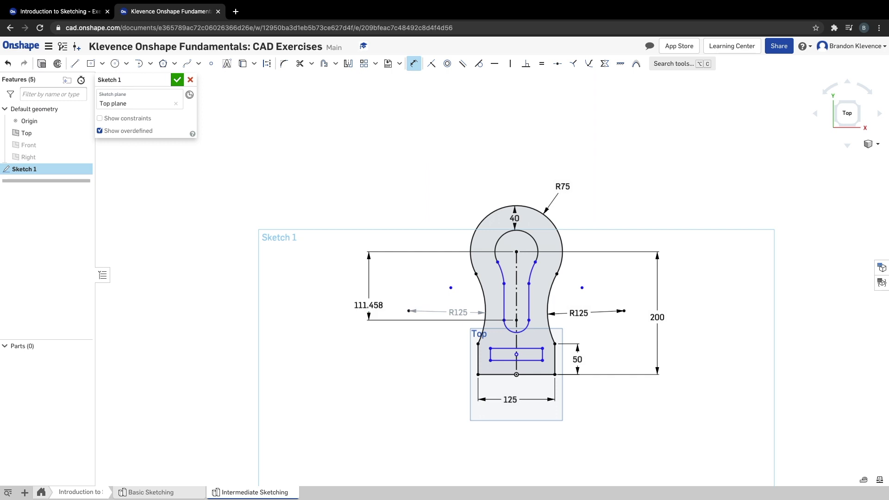
- Dimension the radius of the slot's bottom arc as 15 mm
{"action": "left_click", "coordinate": [523, 323]}
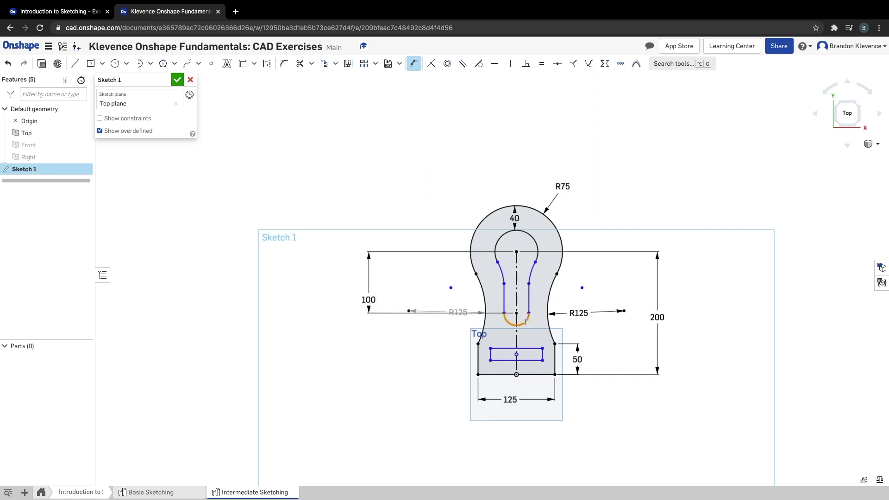
{"action": "left_click", "coordinate": [615, 344]}
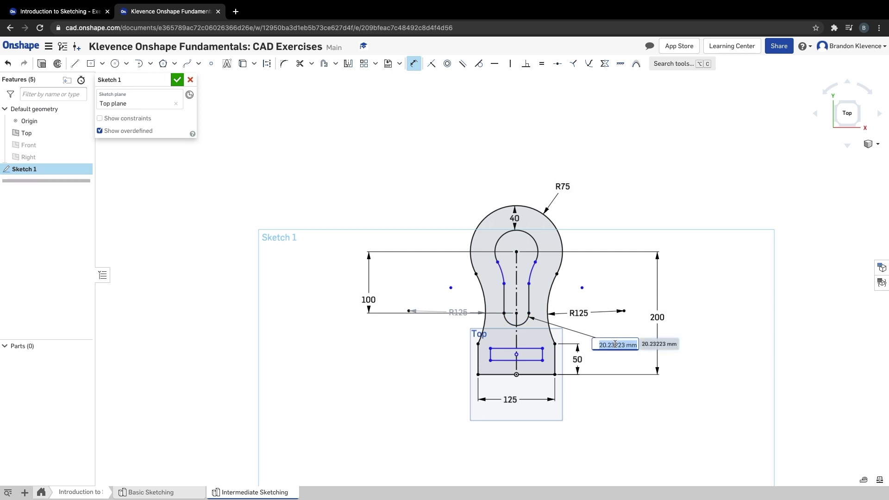
{"action": "key", "text": "Return"}
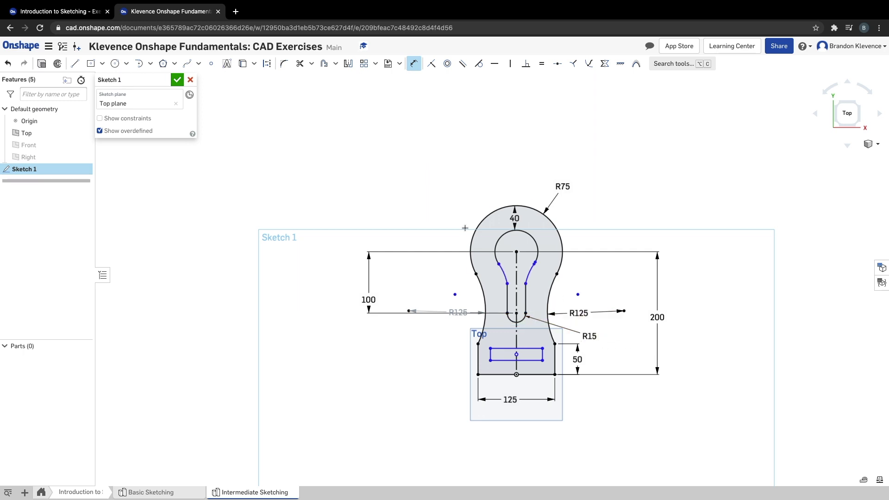
- Dimension the radius of the slot's left tangent arc, between the large inner arc and the vertical line, as 40 mm
{"action": "left_click", "coordinate": [506, 272]}
{"action": "left_click", "coordinate": [605, 215]}
{"action": "type", "text": "40"}
{"action": "key", "text": "Return"}
- Close the gap on the slot's right side by making the tangent arc's upper end coincident with the large inner arc's open end
{"action": "scroll", "coordinate": [526, 275], "scroll_direction": "up", "scroll_amount": 5}
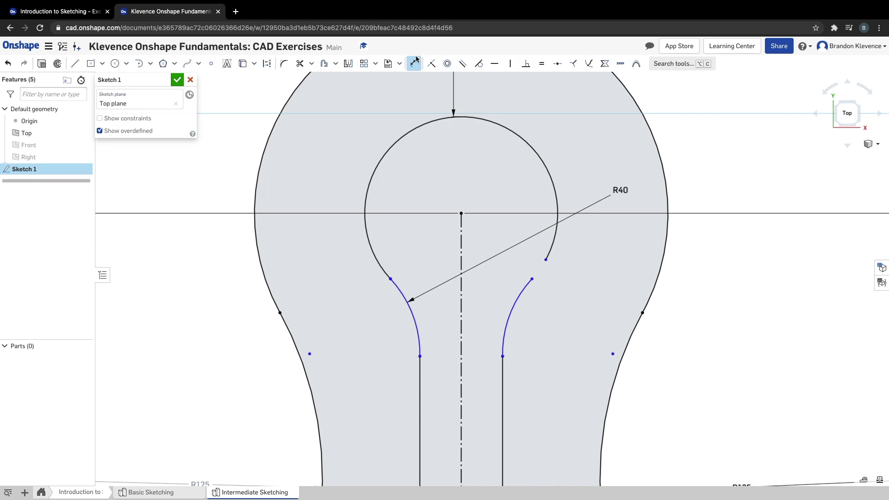
{"action": "key", "text": "i"}
{"action": "left_click", "coordinate": [533, 279]}
- Dimension the height of the rectangle below the slot as 20 mm
{"action": "scroll", "coordinate": [546, 350], "scroll_direction": "down", "scroll_amount": 5}
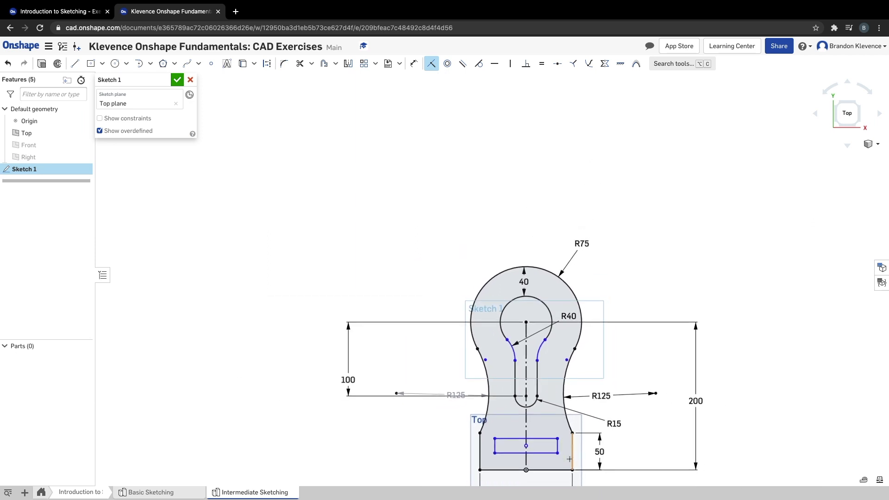
{"action": "scroll", "coordinate": [555, 386], "scroll_direction": "down", "scroll_amount": 2}
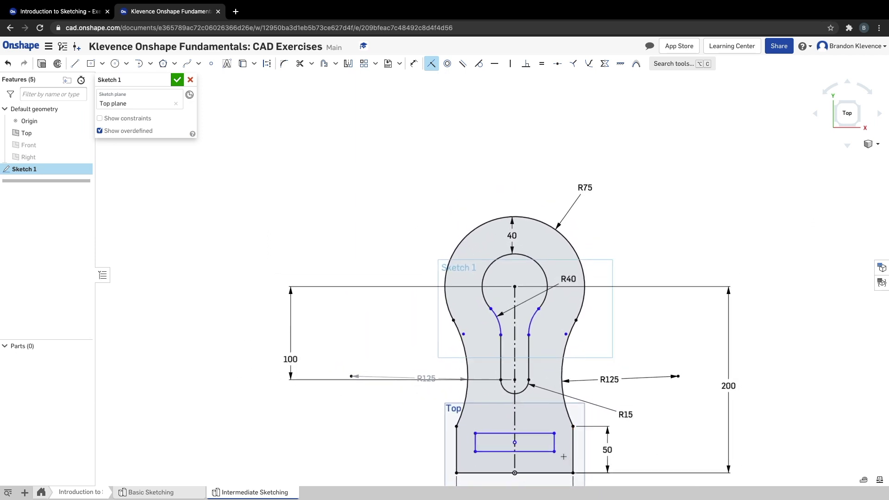
{"action": "key", "text": "d"}
{"action": "left_click", "coordinate": [475, 445]}
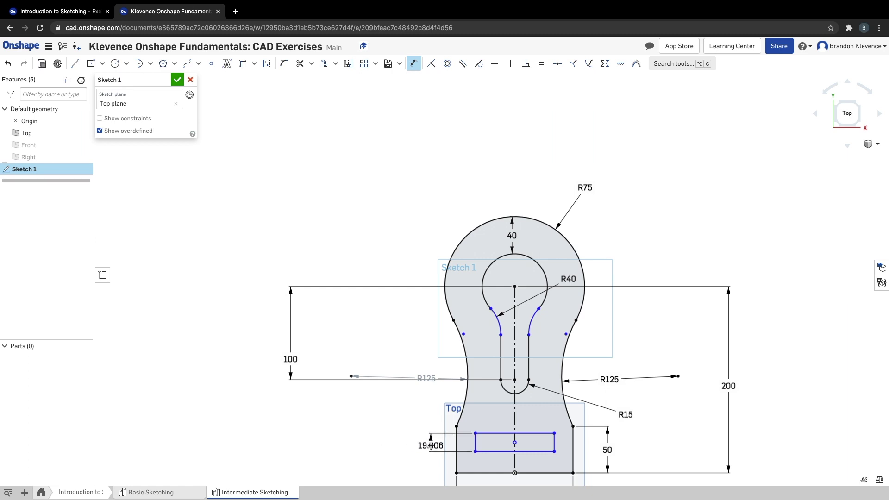
{"action": "left_click", "coordinate": [431, 446]}
{"action": "type", "text": "20"}
{"action": "key", "text": "Return"}
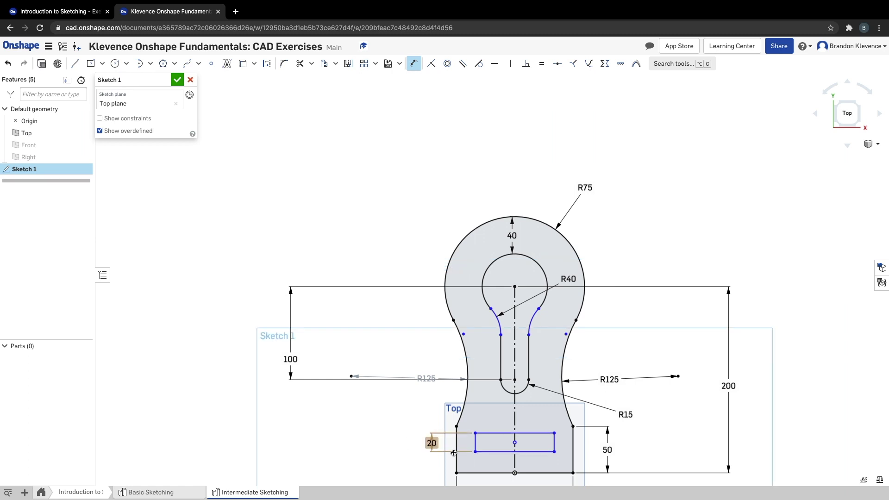
- Dimension the width of the rectangle below the slot as 80 mm and set the view normal to the Top plane
{"action": "left_click", "coordinate": [499, 451]}
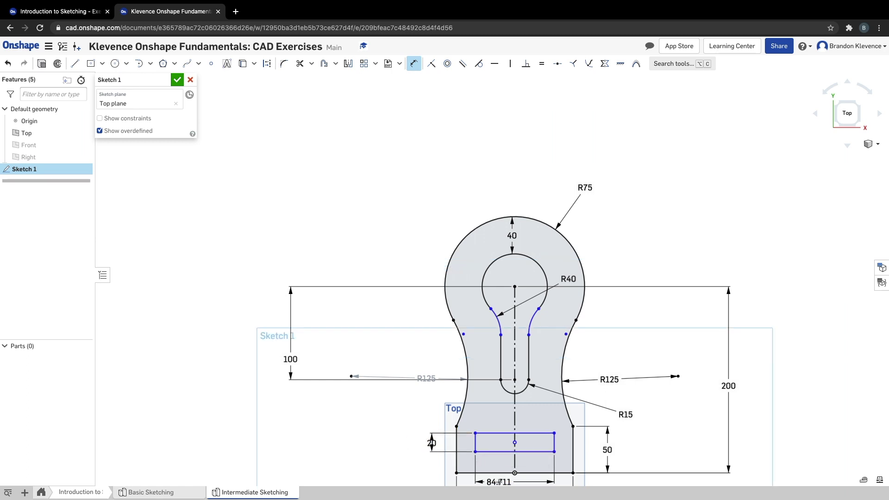
{"action": "scroll", "coordinate": [499, 481], "scroll_direction": "down", "scroll_amount": 10}
{"action": "scroll", "coordinate": [499, 482], "scroll_direction": "up", "scroll_amount": 8}
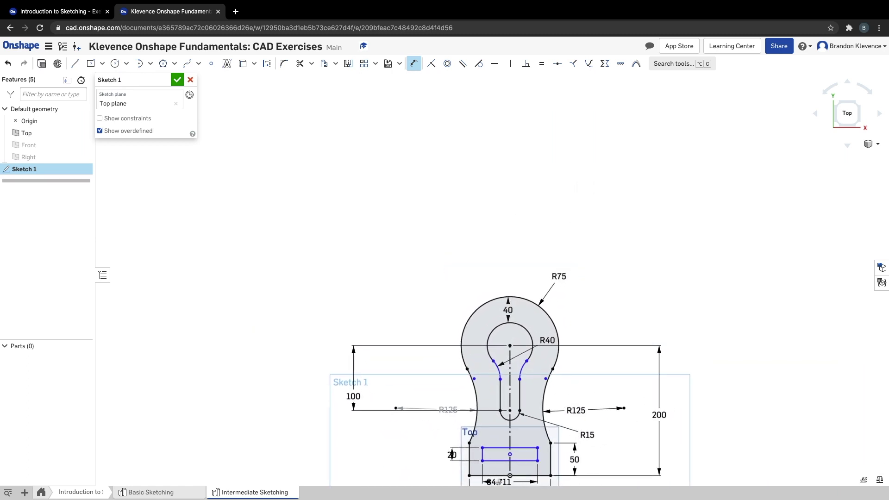
{"action": "left_click", "coordinate": [498, 482]}
{"action": "type", "text": "80"}
{"action": "key", "text": "Return"}
{"action": "left_click", "coordinate": [847, 113]}
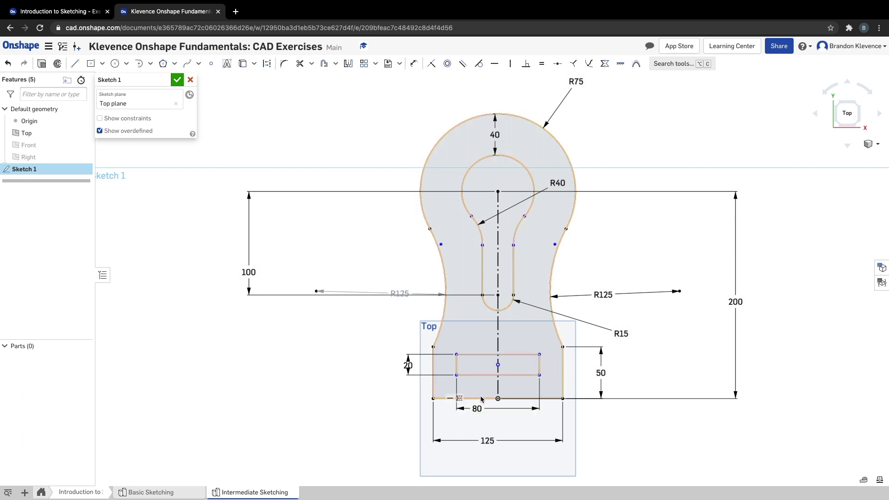
- Dimension the distance from the rectangle's lower edge to the profile's bottom edge as 25 mm and accept the sketch
{"action": "key", "text": "Escape"}
{"action": "key", "text": "u"}
{"action": "left_click", "coordinate": [470, 374]}
{"action": "left_click", "coordinate": [468, 397]}
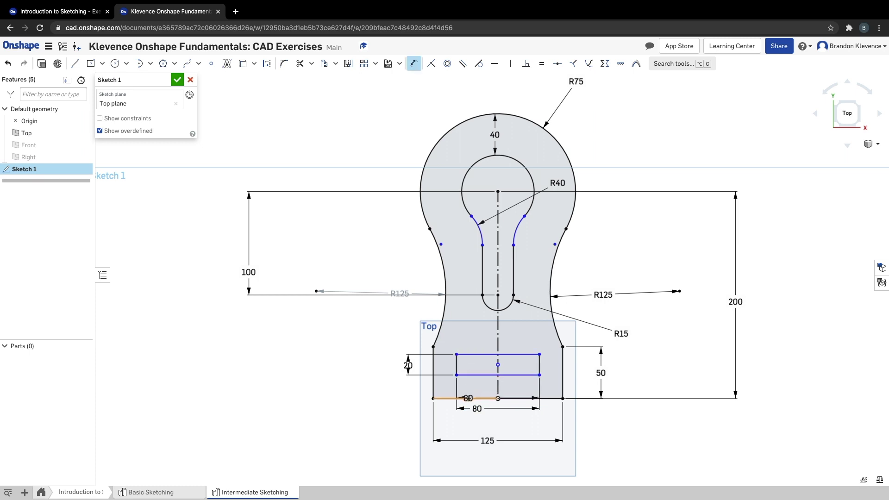
{"action": "left_click", "coordinate": [403, 383]}
{"action": "type", "text": "25"}
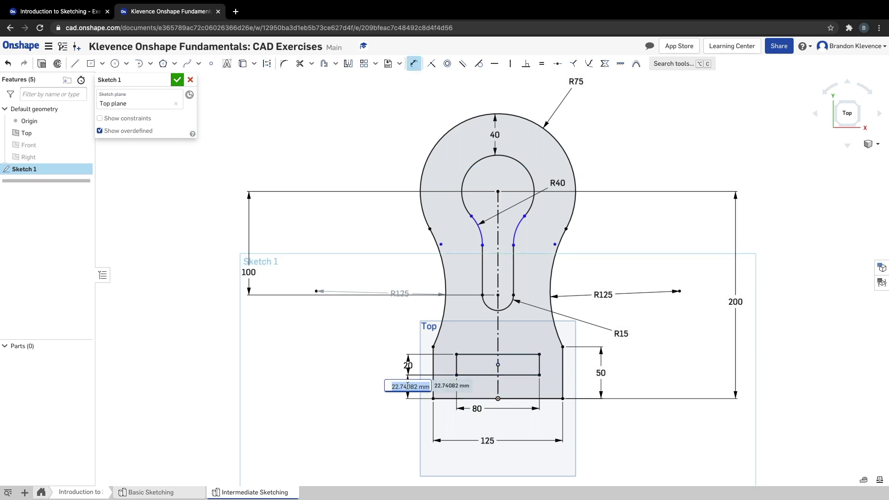
{"action": "key", "text": "Return"}
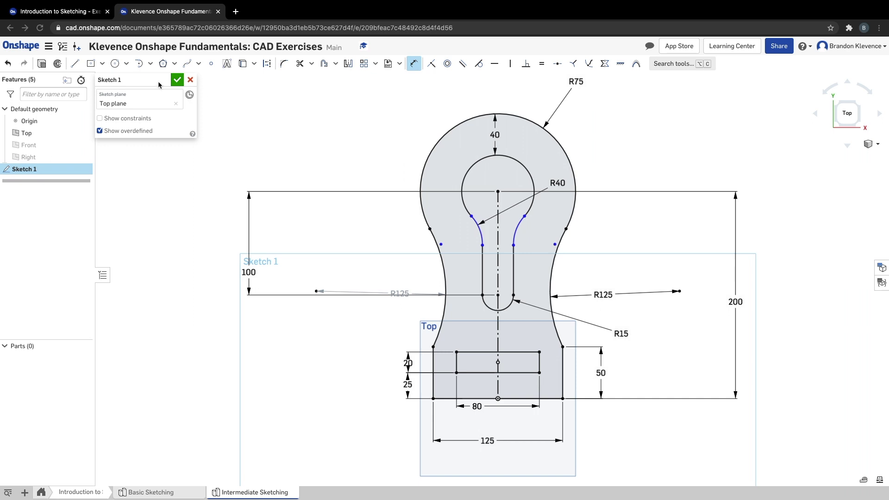
{"action": "left_click", "coordinate": [178, 81]}
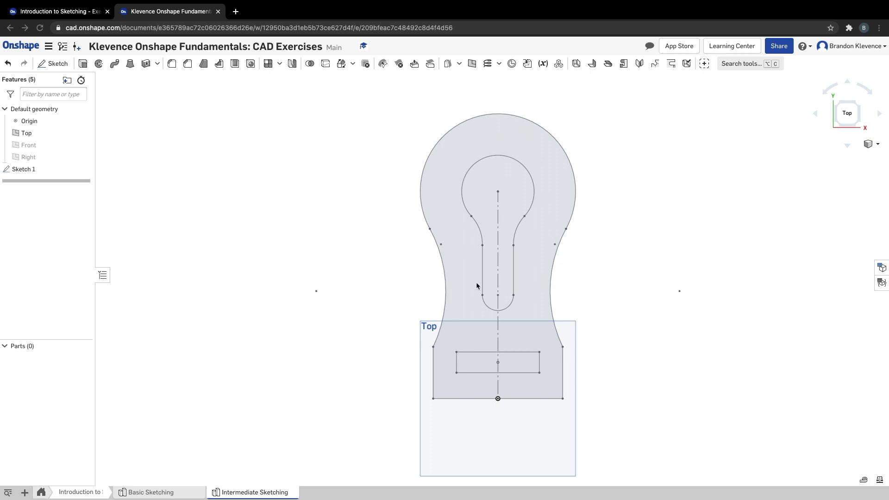
- Switch to the Introduction to Sketching course page and go through the Intermediate Sketching exercise slides up to step 16
{"action": "left_click", "coordinate": [63, 4]}
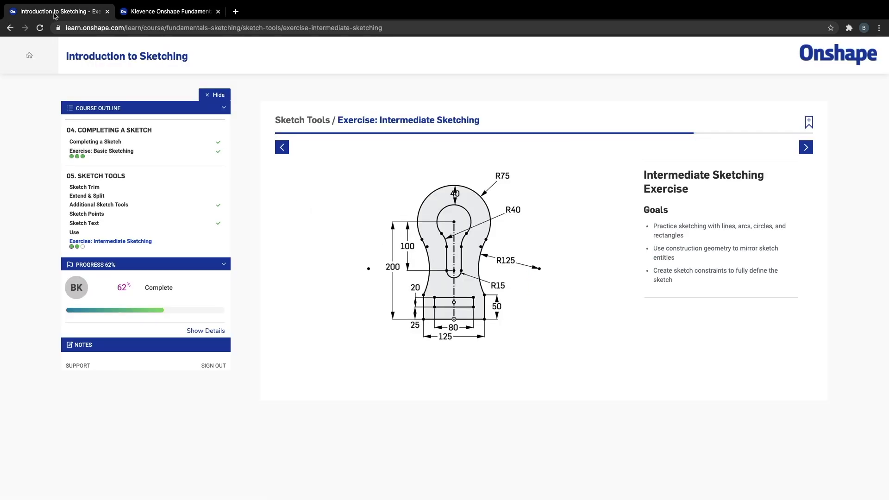
{"action": "left_click", "coordinate": [801, 152]}
{"action": "left_click", "coordinate": [786, 180]}
{"action": "left_click", "coordinate": [786, 180]}
{"action": "left_click", "coordinate": [786, 180]}
{"action": "left_click", "coordinate": [786, 179]}
{"action": "left_click", "coordinate": [787, 180]}
{"action": "left_click", "coordinate": [787, 180]}
{"action": "left_click", "coordinate": [787, 180]}
{"action": "left_click", "coordinate": [787, 180]}
{"action": "left_click", "coordinate": [787, 181]}
{"action": "left_click", "coordinate": [787, 180]}
{"action": "left_click", "coordinate": [787, 181]}
{"action": "left_click", "coordinate": [787, 181]}
{"action": "left_click", "coordinate": [787, 180]}
{"action": "left_click", "coordinate": [787, 180]}
{"action": "left_click", "coordinate": [787, 181]}
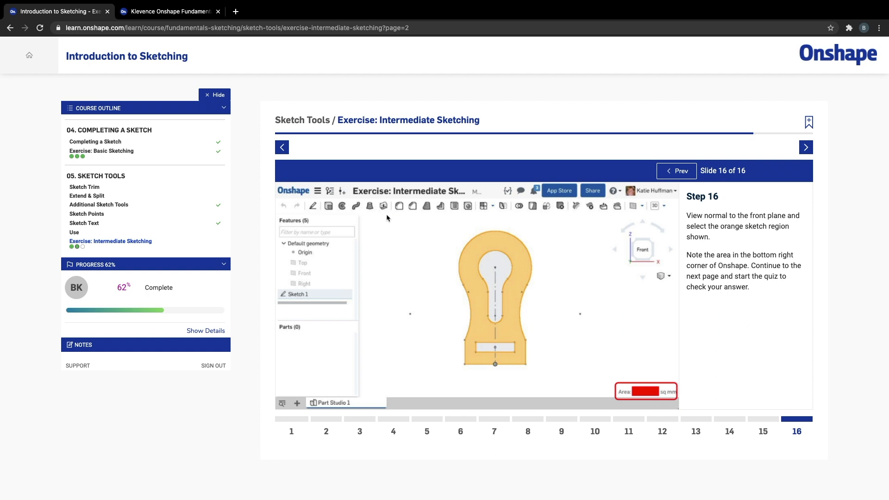
- Switch back to the Onshape document, reopen Sketch 1, reposition the 80, 125, R15, R125 and R40 dimension labels for clarity, and accept the sketch
{"action": "left_click", "coordinate": [163, 14]}
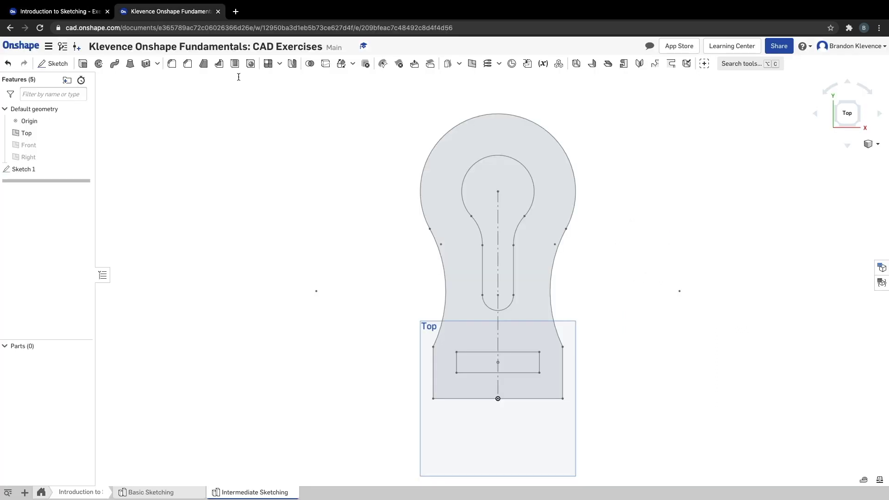
{"action": "double_click", "coordinate": [58, 169]}
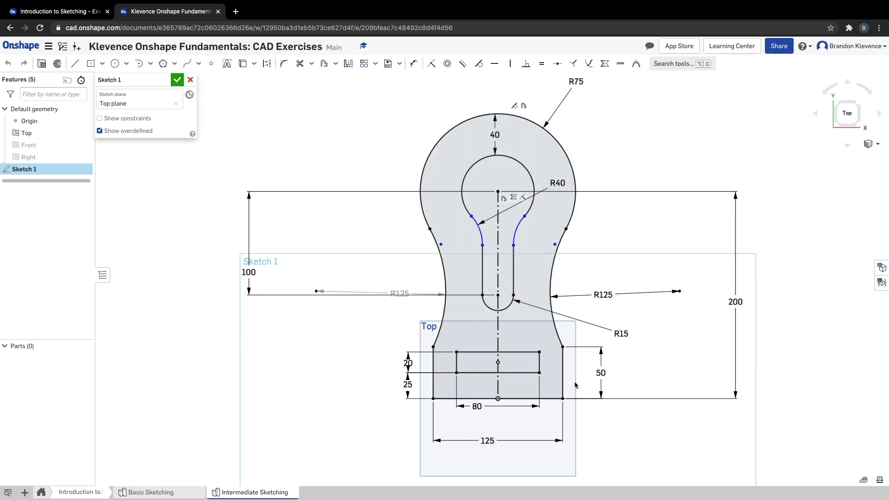
{"action": "left_click_drag", "start_coordinate": [477, 406], "coordinate": [497, 433]}
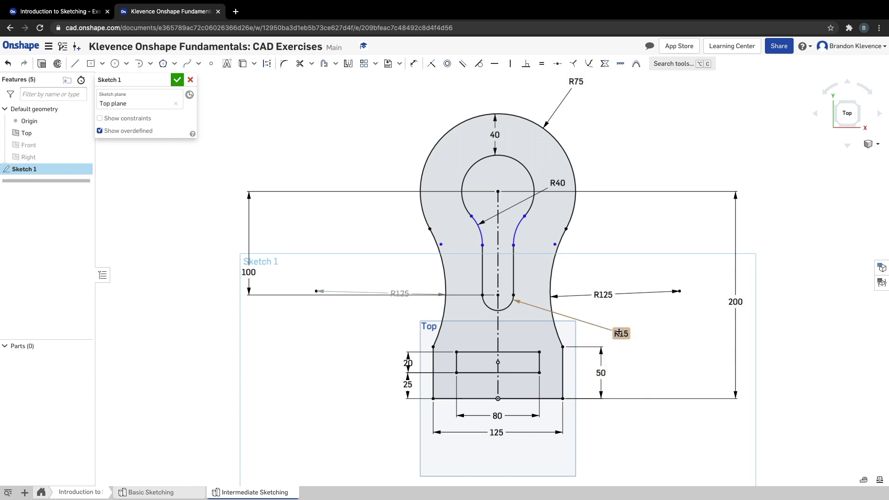
{"action": "left_click_drag", "start_coordinate": [611, 328], "coordinate": [579, 324]}
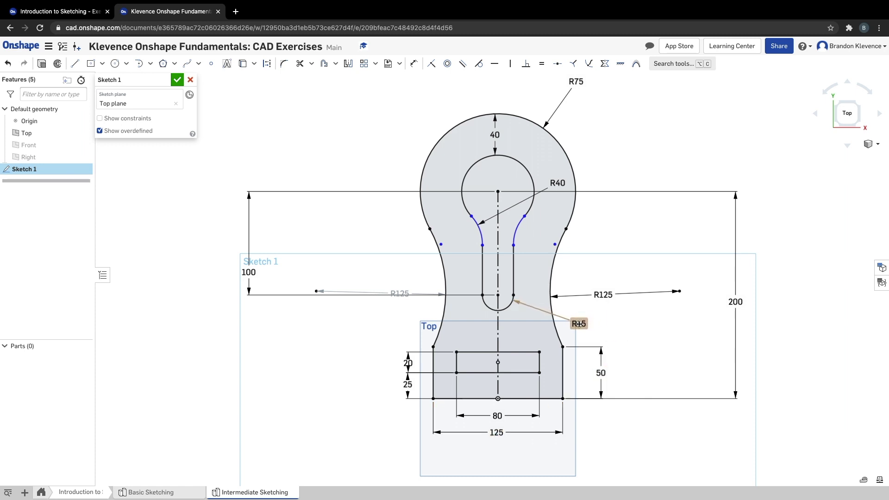
{"action": "left_click_drag", "start_coordinate": [602, 295], "coordinate": [607, 270]}
{"action": "left_click_drag", "start_coordinate": [557, 183], "coordinate": [622, 150]}
{"action": "left_click", "coordinate": [177, 79]}
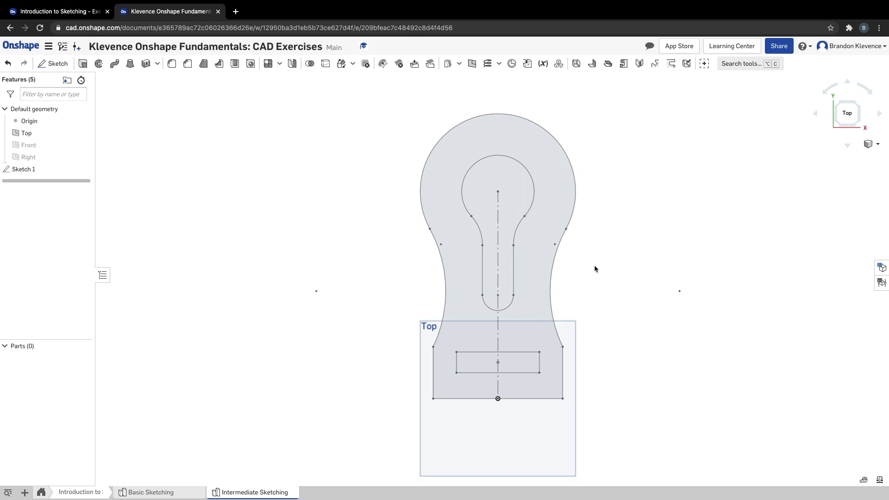
{"action": "mouse_move", "coordinate": [702, 278]}
{"action": "right_mouse_down"}
{"action": "mouse_move", "coordinate": [691, 264]}
{"action": "mouse_move", "coordinate": [697, 222]}
{"action": "mouse_move", "coordinate": [643, 187]}
{"action": "right_mouse_up"}
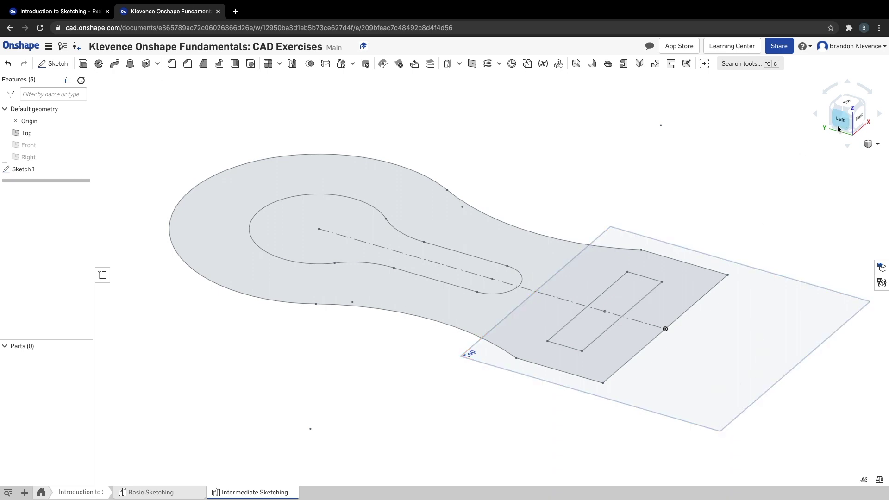
{"action": "left_click", "coordinate": [832, 111]}
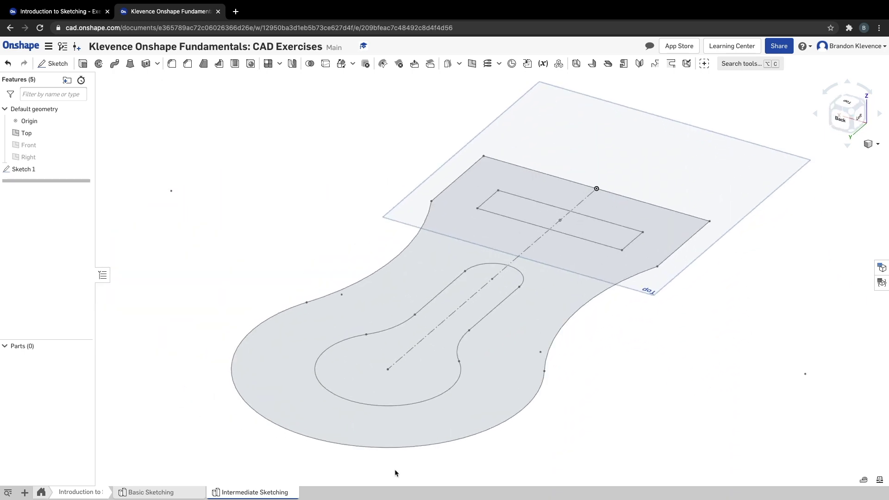